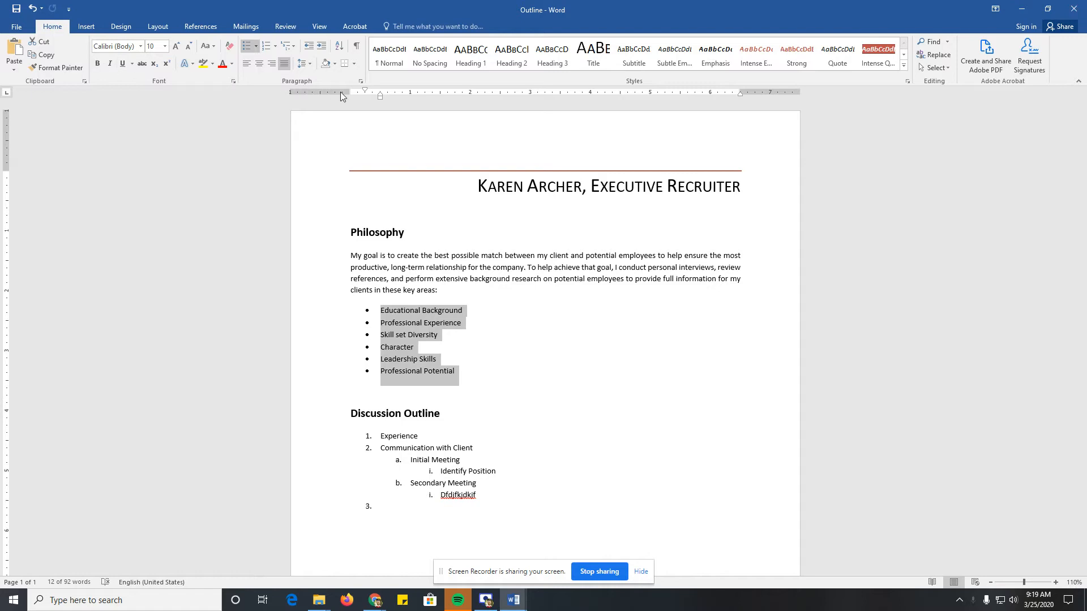
- Sort the bulleted list of key areas by paragraphs as text in ascending order
{"action": "left_click", "coordinate": [338, 49]}
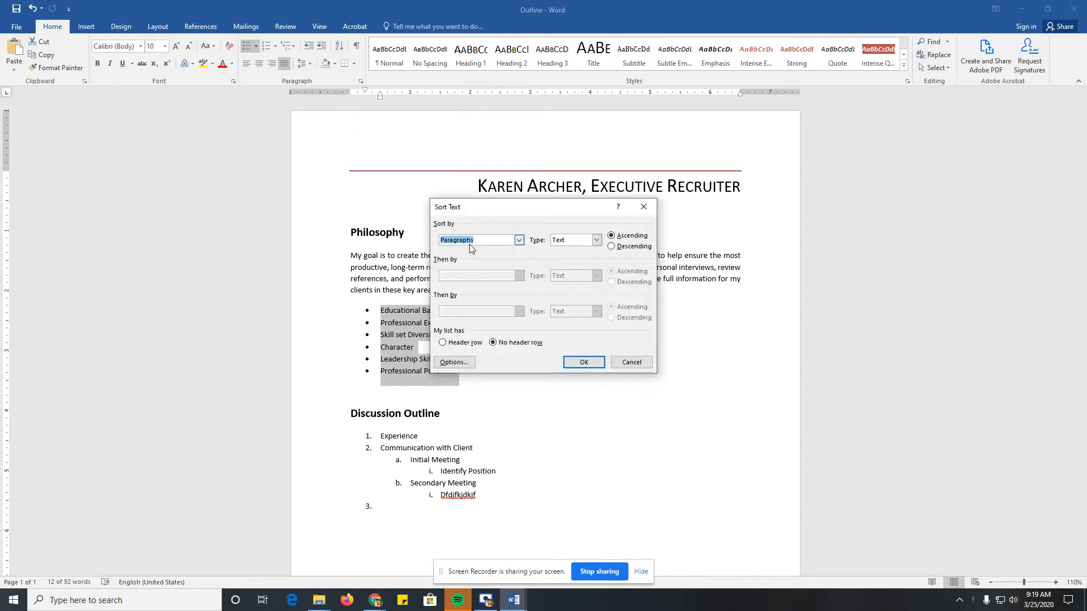
{"action": "left_click", "coordinate": [517, 242]}
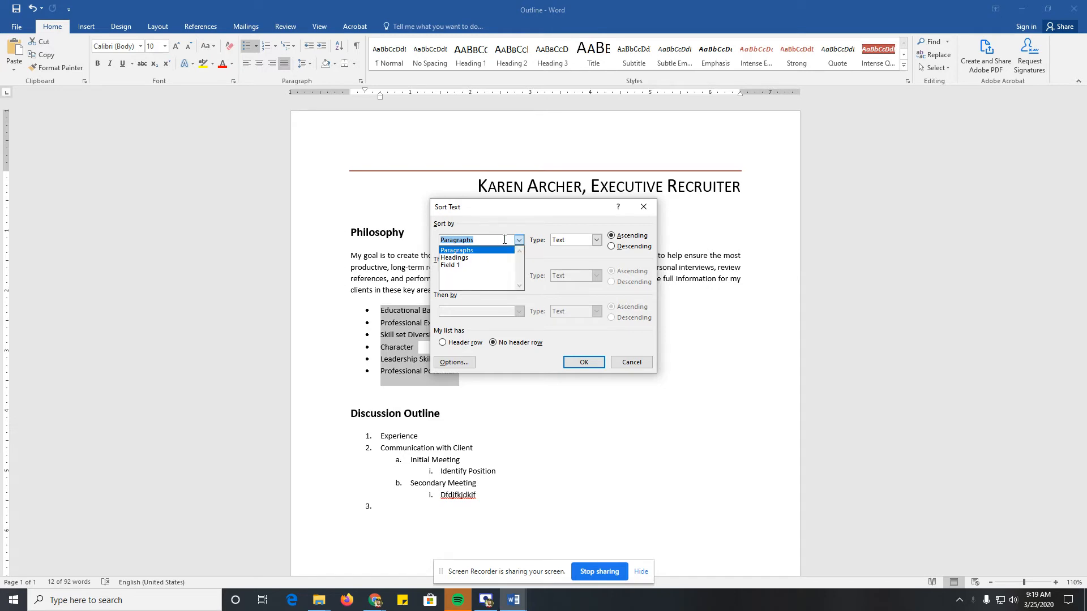
{"action": "left_click", "coordinate": [520, 241]}
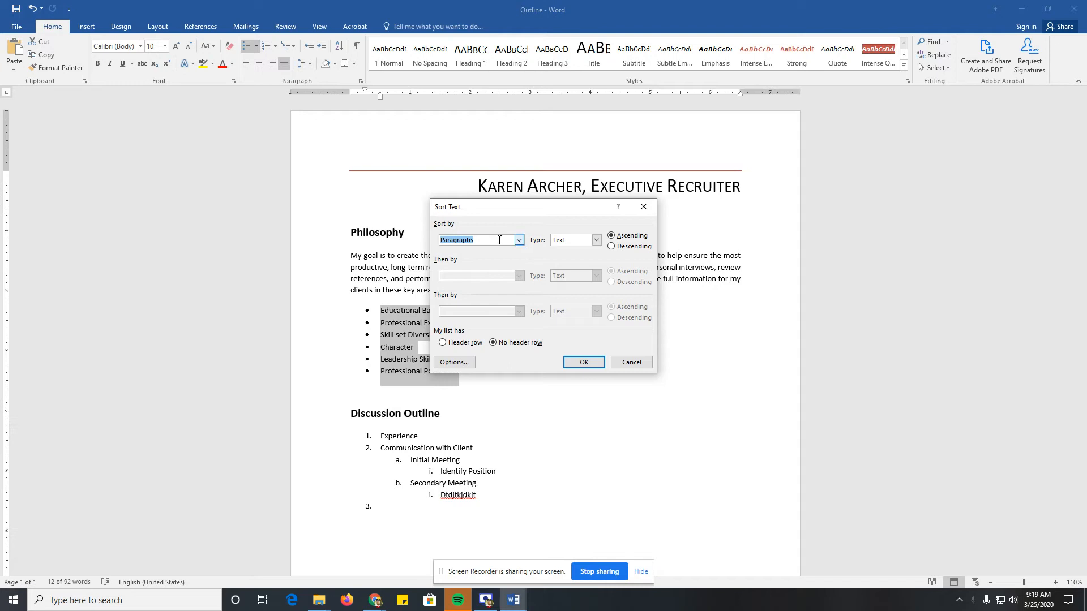
{"action": "left_click", "coordinate": [597, 241]}
{"action": "left_click", "coordinate": [597, 241]}
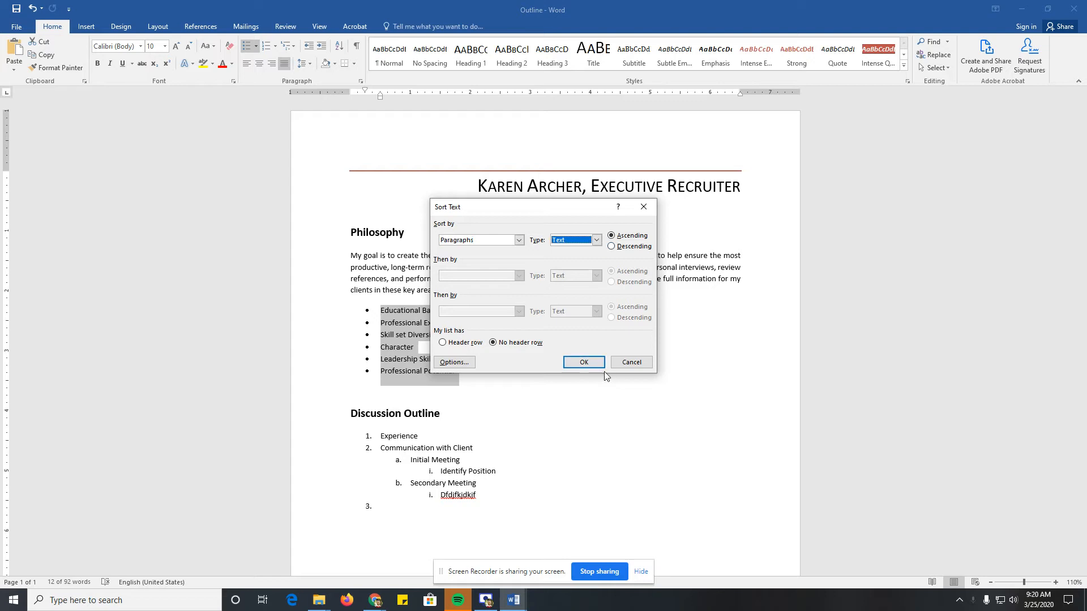
{"action": "left_click", "coordinate": [584, 363]}
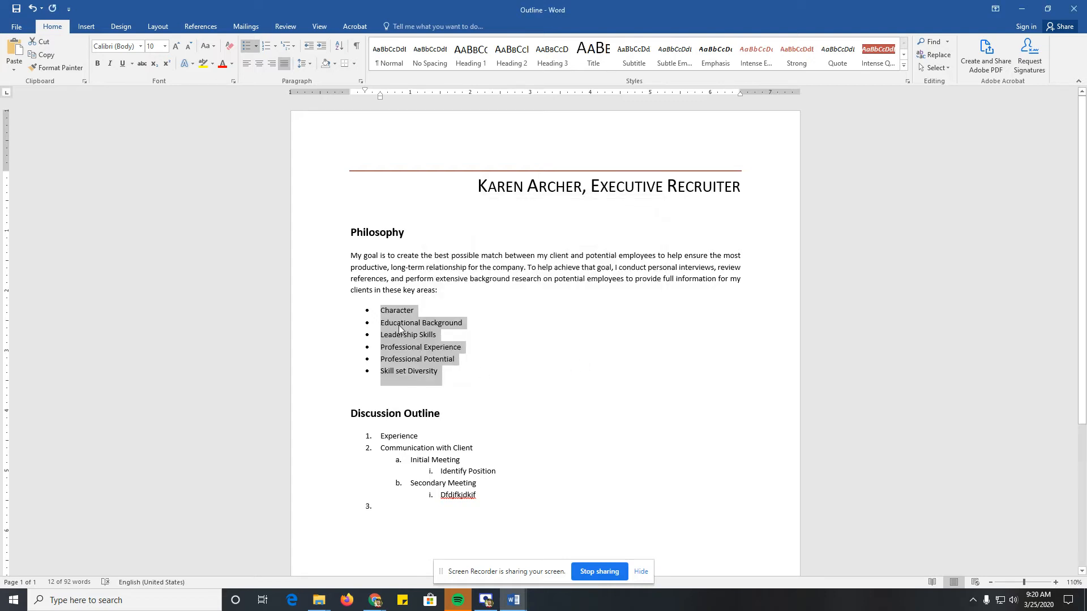
{"action": "left_click", "coordinate": [459, 374]}
- Open the Per Diem document from the Chapter 4 Paragraph Formatting folder
{"action": "left_click", "coordinate": [321, 605]}
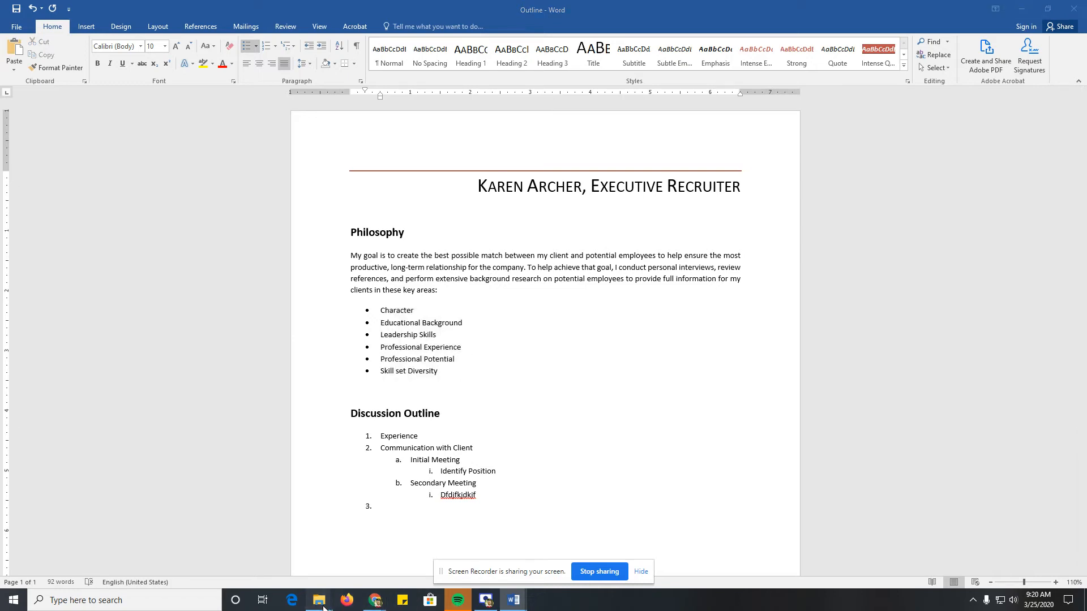
{"action": "left_click", "coordinate": [330, 560]}
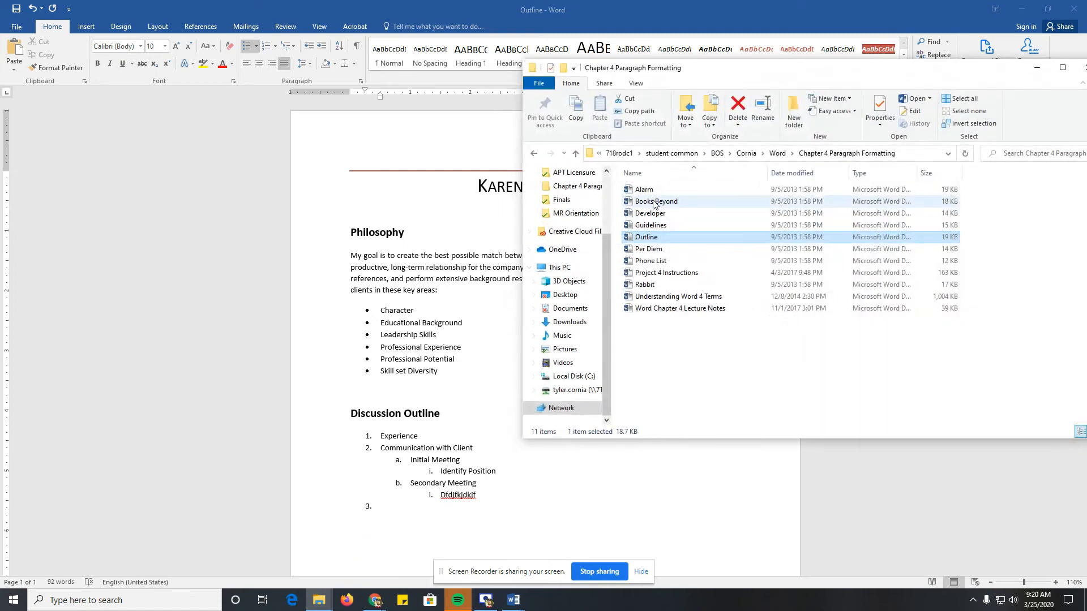
{"action": "double_click", "coordinate": [649, 249]}
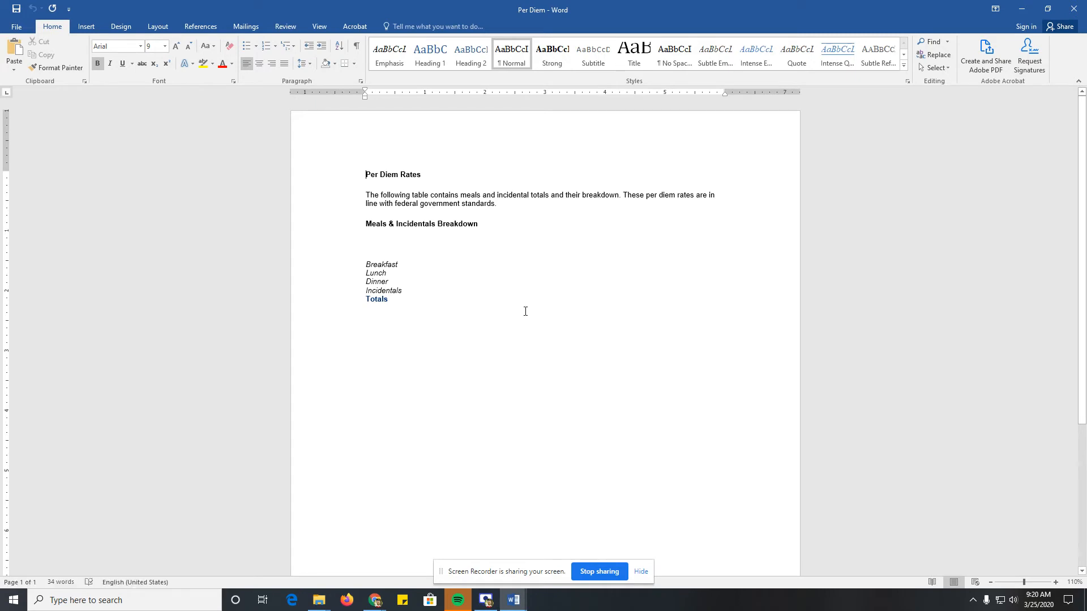
- Place the insertion point on the blank line below the Meals & Incidentals Breakdown heading, showing the paragraph marks temporarily to locate it
{"action": "left_click", "coordinate": [368, 242]}
{"action": "left_click", "coordinate": [357, 49]}
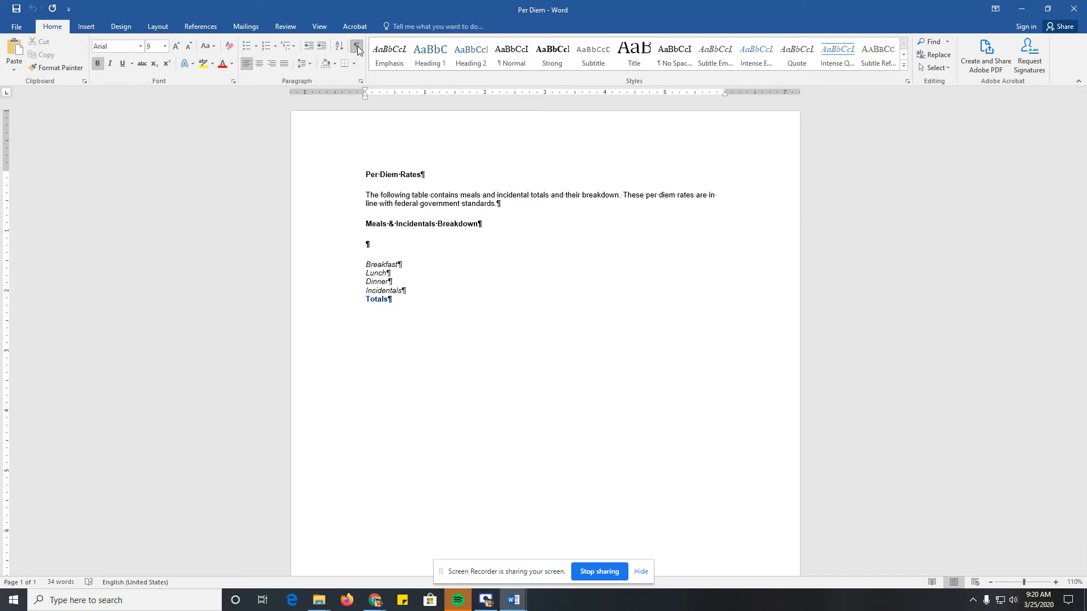
{"action": "left_click", "coordinate": [364, 234]}
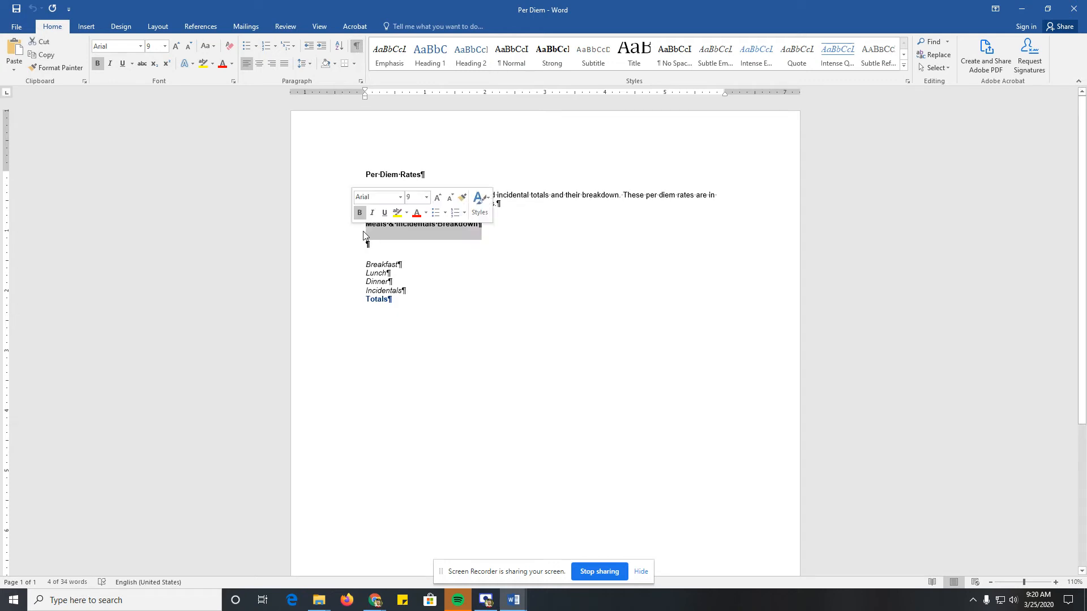
{"action": "left_click", "coordinate": [378, 224]}
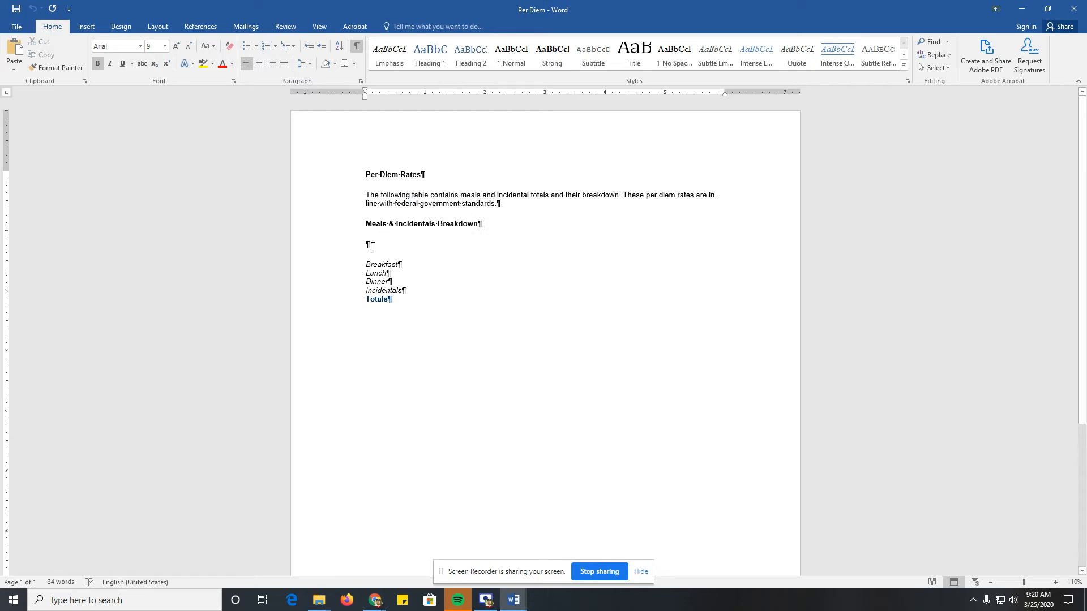
{"action": "left_click", "coordinate": [356, 50]}
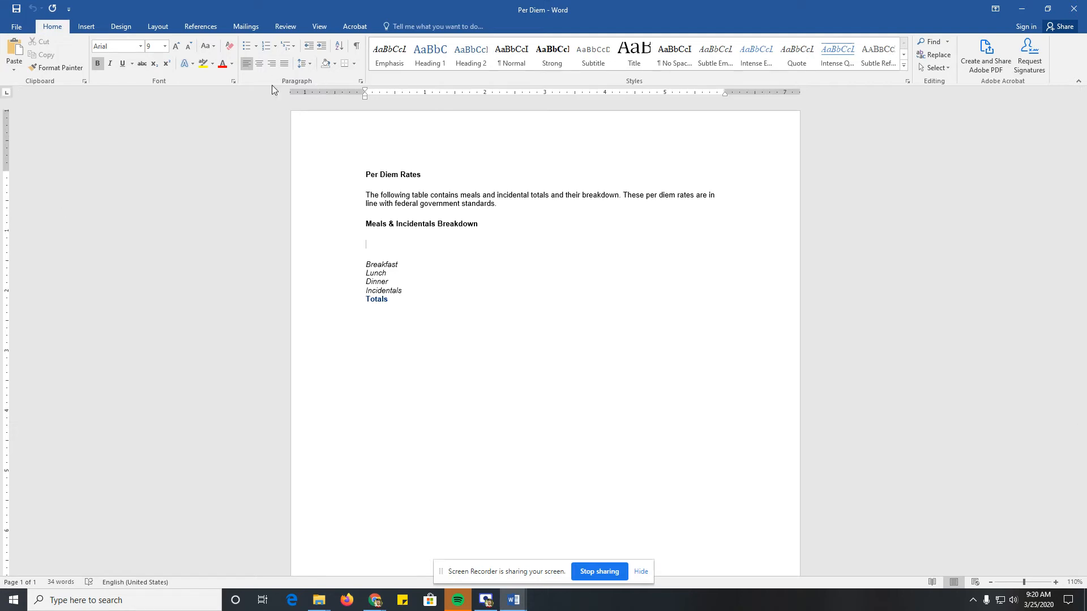
- Hide the ruler and show it again
{"action": "left_click", "coordinate": [318, 25]}
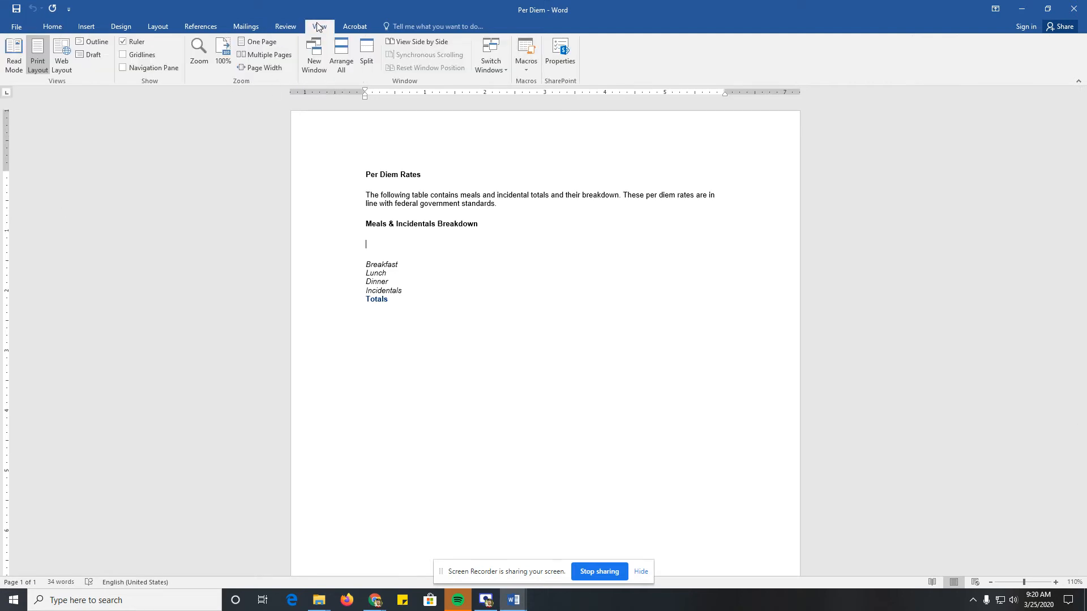
{"action": "left_click", "coordinate": [123, 42]}
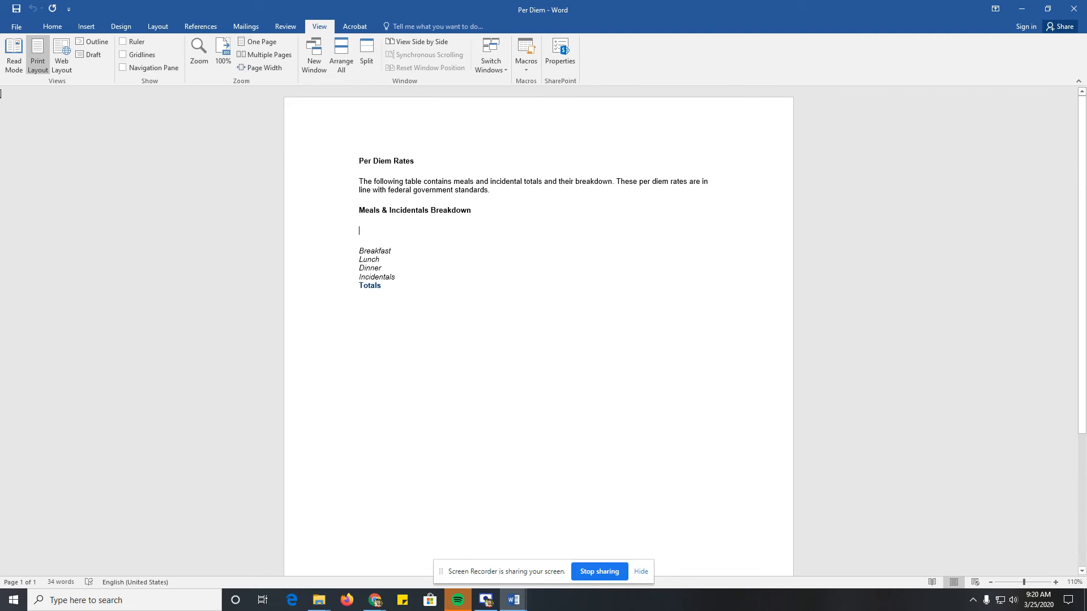
{"action": "left_click", "coordinate": [123, 42]}
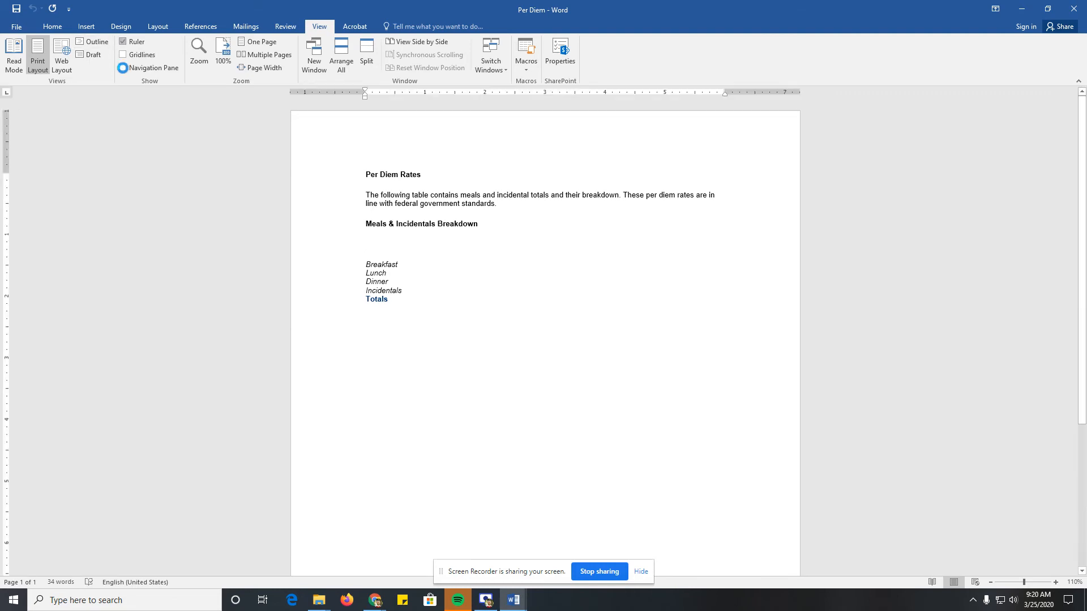
{"action": "left_click", "coordinate": [17, 27]}
{"action": "left_click", "coordinate": [22, 23]}
{"action": "left_click", "coordinate": [56, 26]}
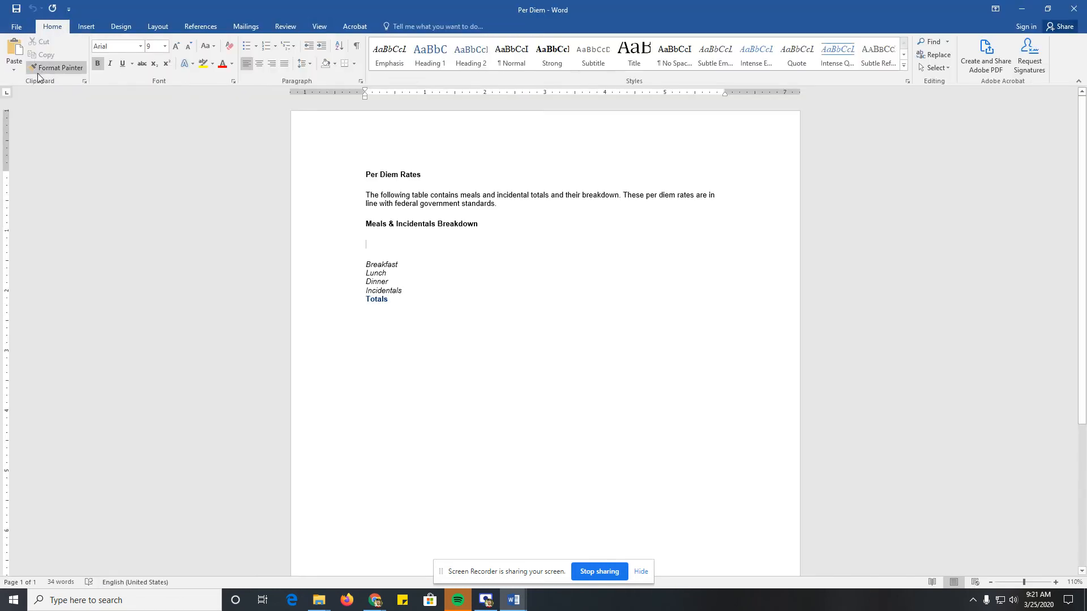
- Set center tab stops at 2.5" and 4" for the blank line above Breakfast
{"action": "left_click", "coordinate": [8, 97]}
{"action": "left_click", "coordinate": [6, 93]}
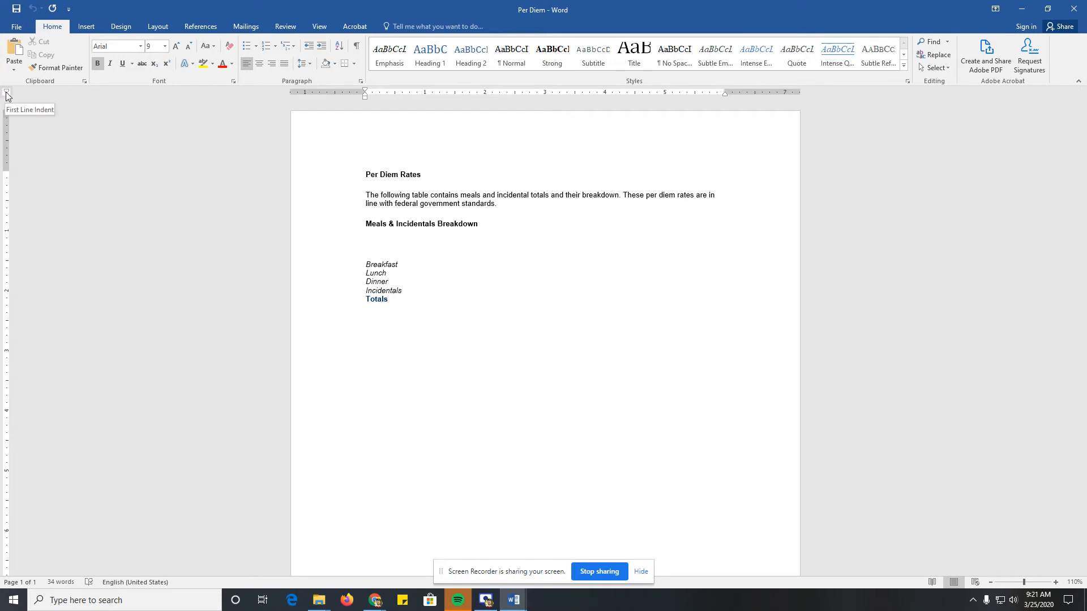
{"action": "left_click", "coordinate": [6, 94]}
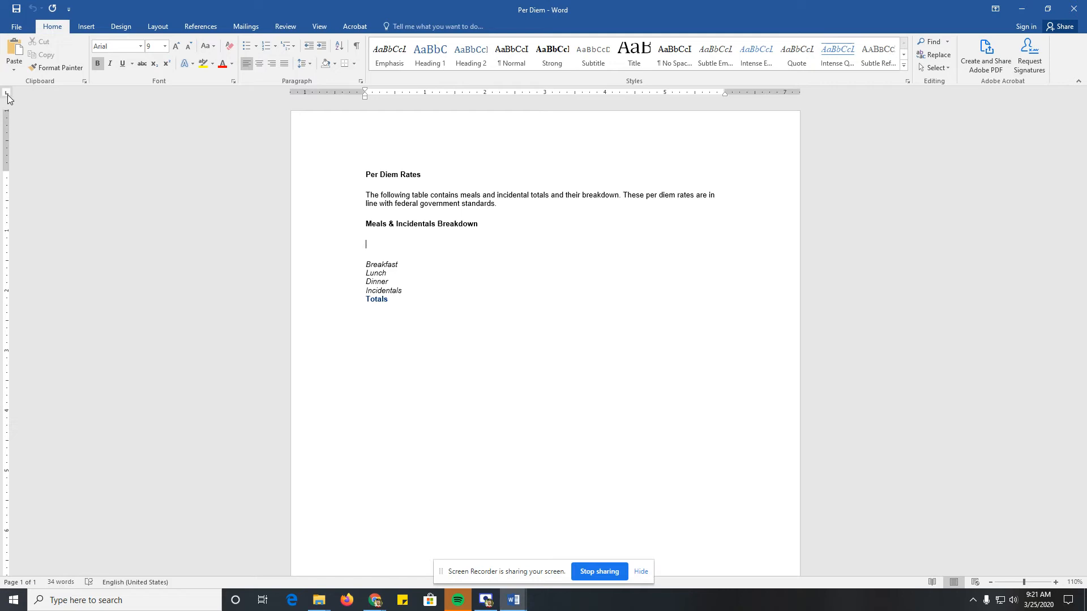
{"action": "left_click", "coordinate": [7, 95]}
{"action": "left_click", "coordinate": [8, 96]}
{"action": "left_click", "coordinate": [515, 94]}
- Enter the column headings Chicago and New York at the two center tab stops
{"action": "key", "text": "Tab"}
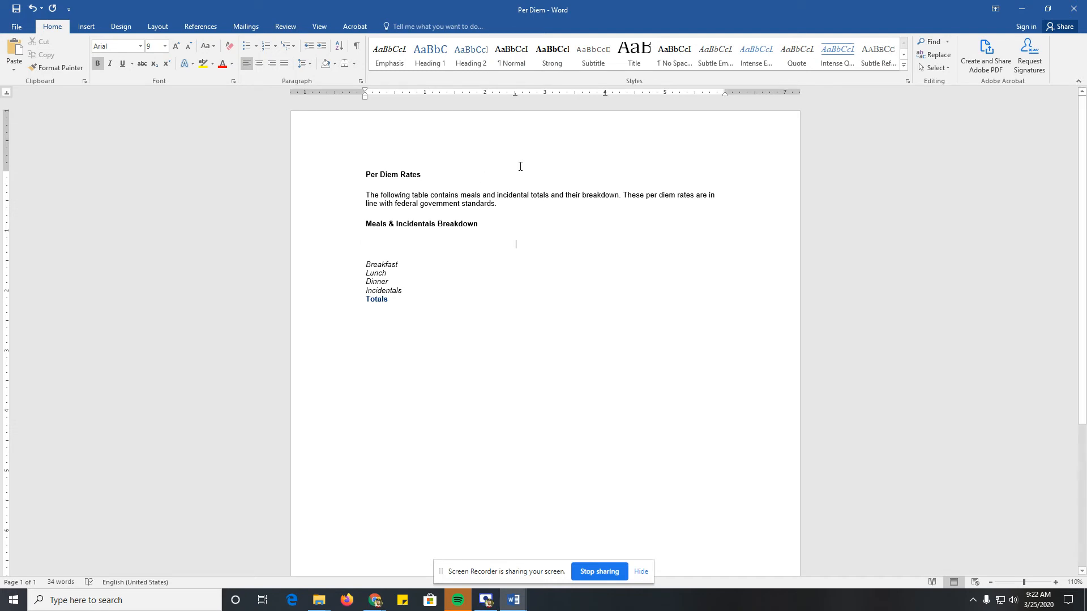
{"action": "type", "text": "Chic"}
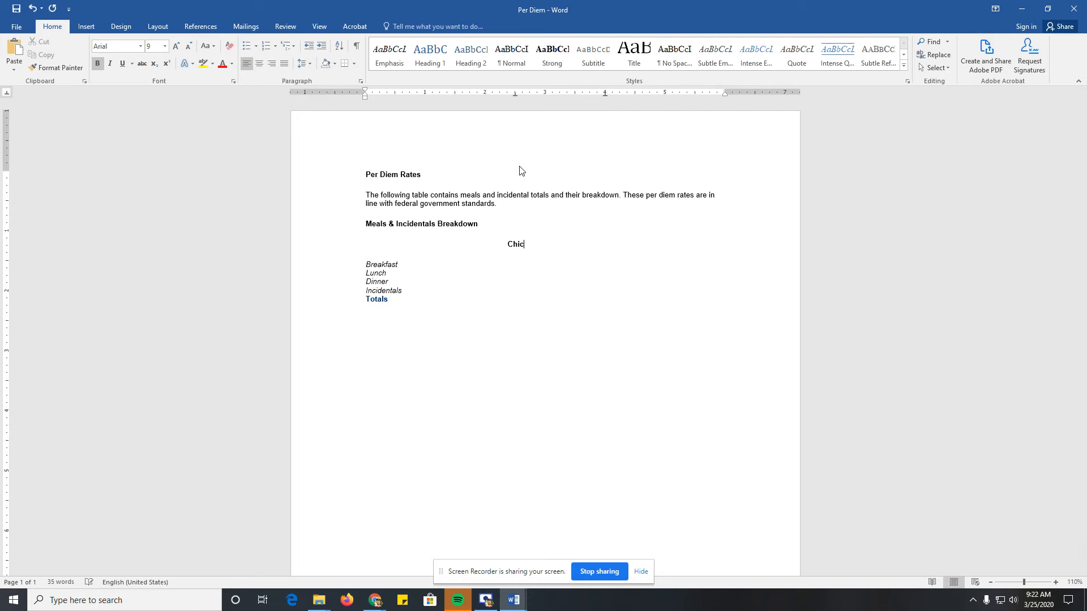
{"action": "type", "text": "ago"}
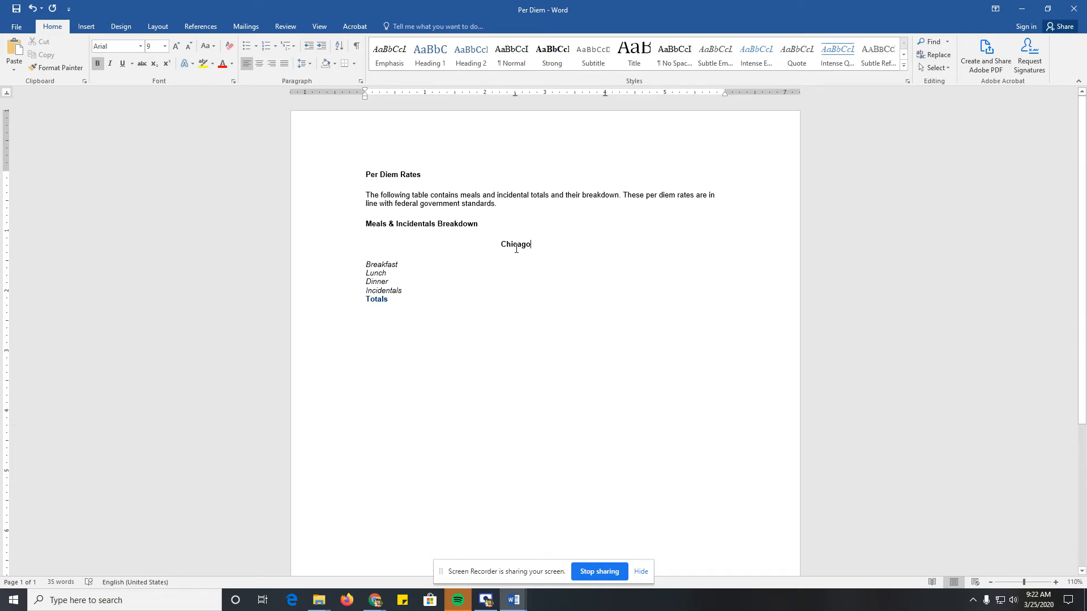
{"action": "key", "text": "Tab"}
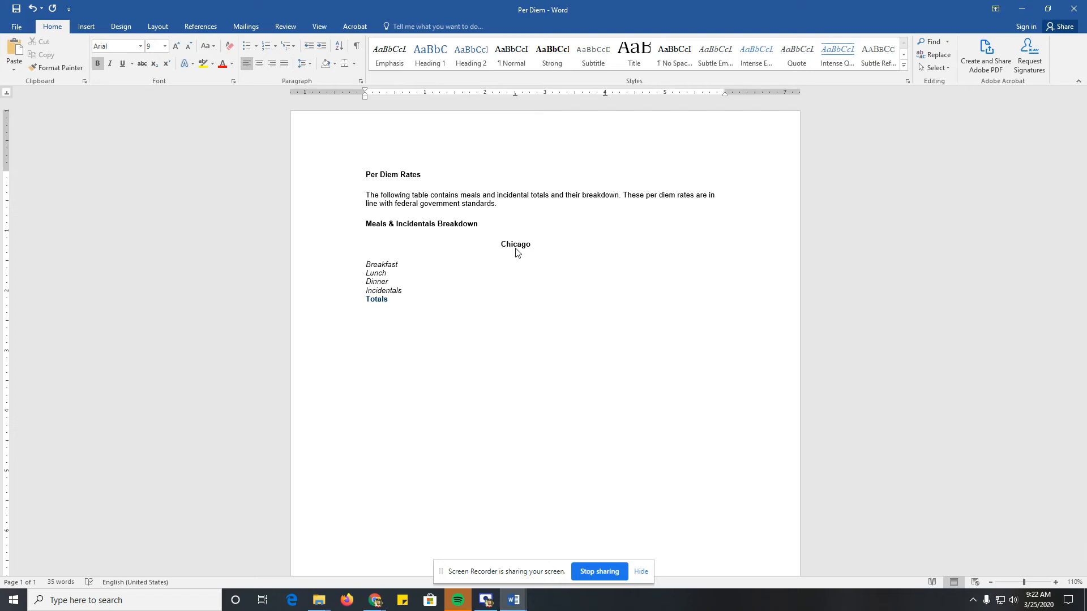
{"action": "type", "text": "New York"}
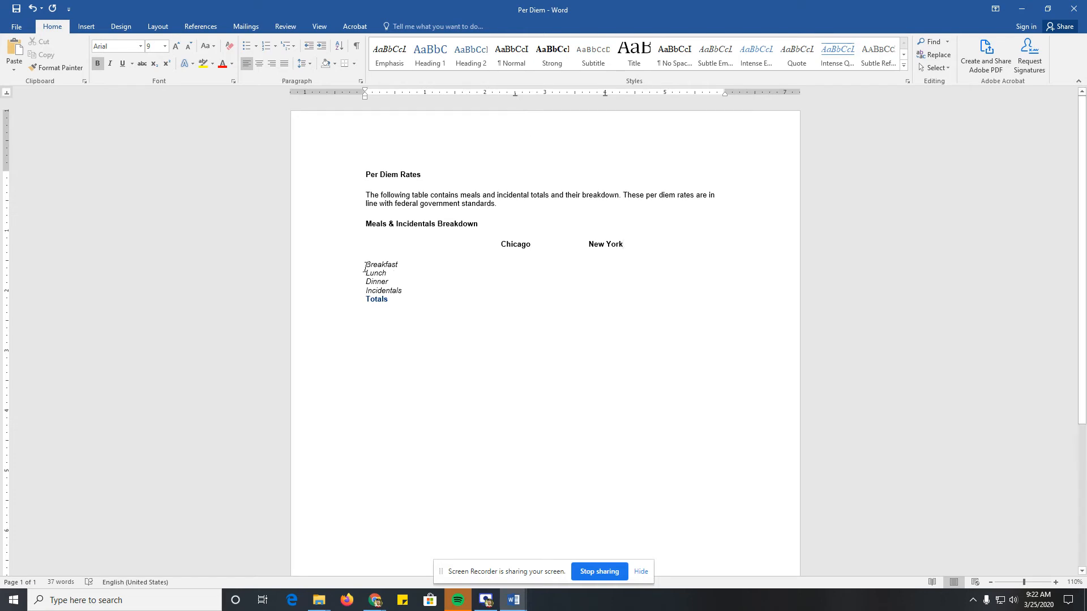
- Set a right tab stop at 1" for the Breakfast through Totals lines and align each label to it
{"action": "left_click_drag", "start_coordinate": [366, 264], "coordinate": [390, 300]}
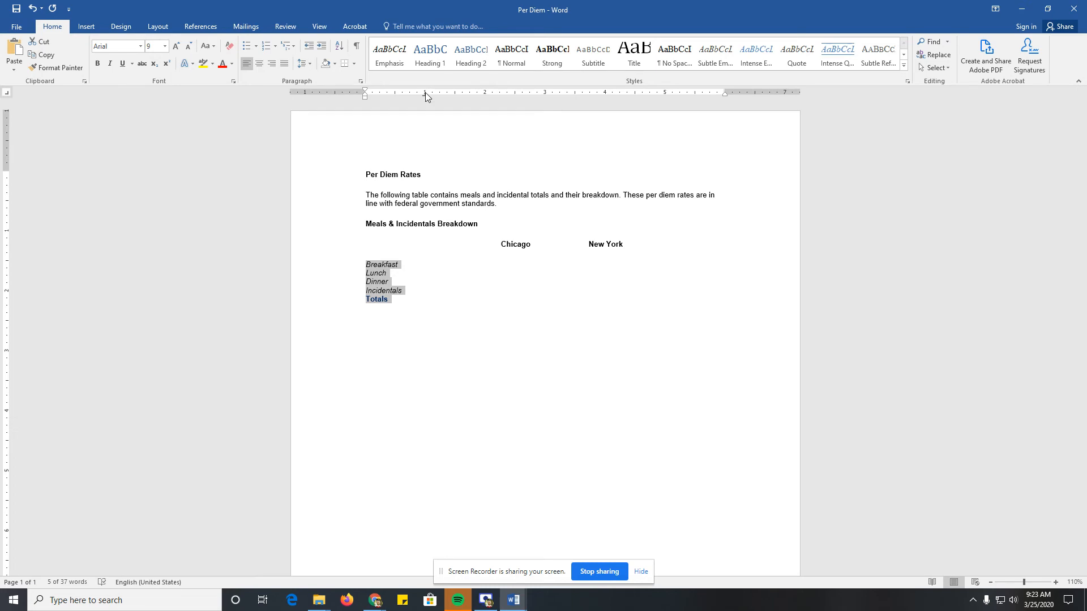
{"action": "left_click", "coordinate": [395, 282]}
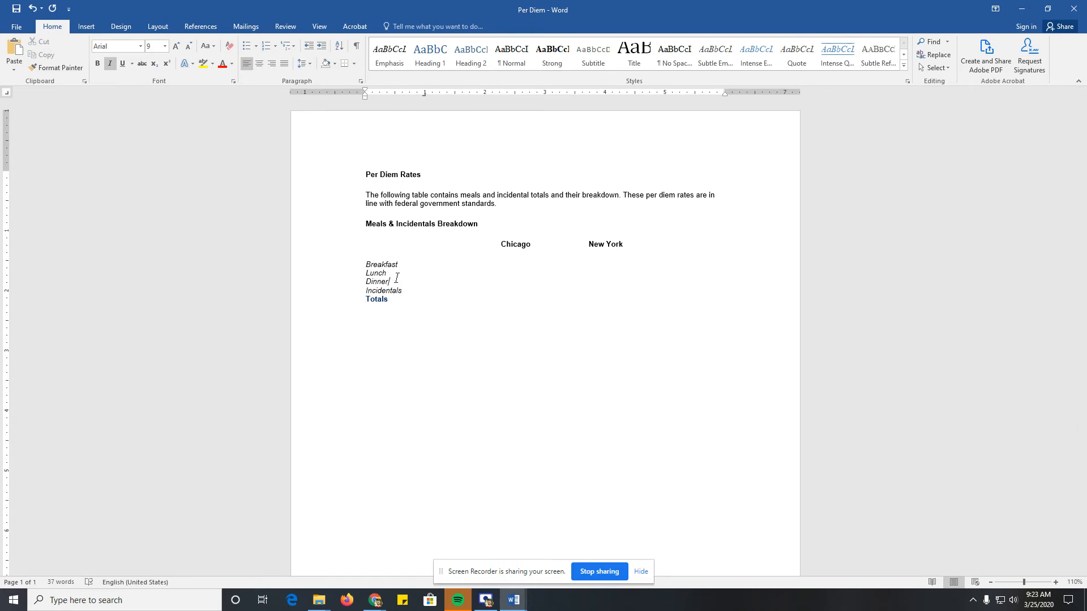
{"action": "left_click", "coordinate": [363, 264]}
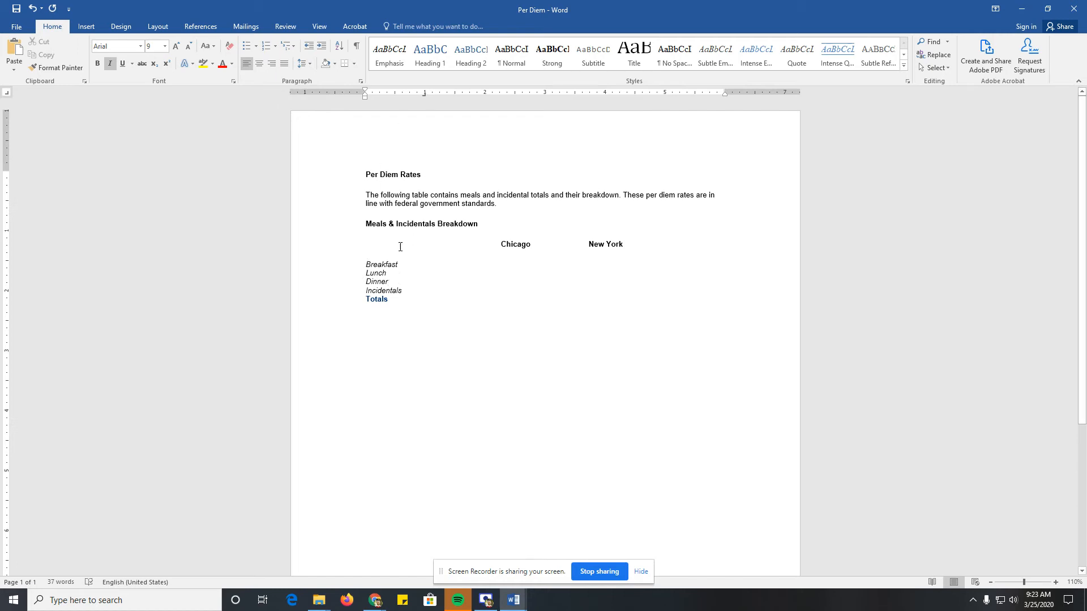
{"action": "key", "text": "Tab"}
{"action": "left_click", "coordinate": [364, 274]}
{"action": "key", "text": "Tab"}
{"action": "left_click", "coordinate": [364, 281]}
{"action": "key", "text": "Tab"}
{"action": "left_click", "coordinate": [365, 291]}
{"action": "key", "text": "Tab"}
{"action": "left_click", "coordinate": [365, 300]}
{"action": "key", "text": "Tab"}
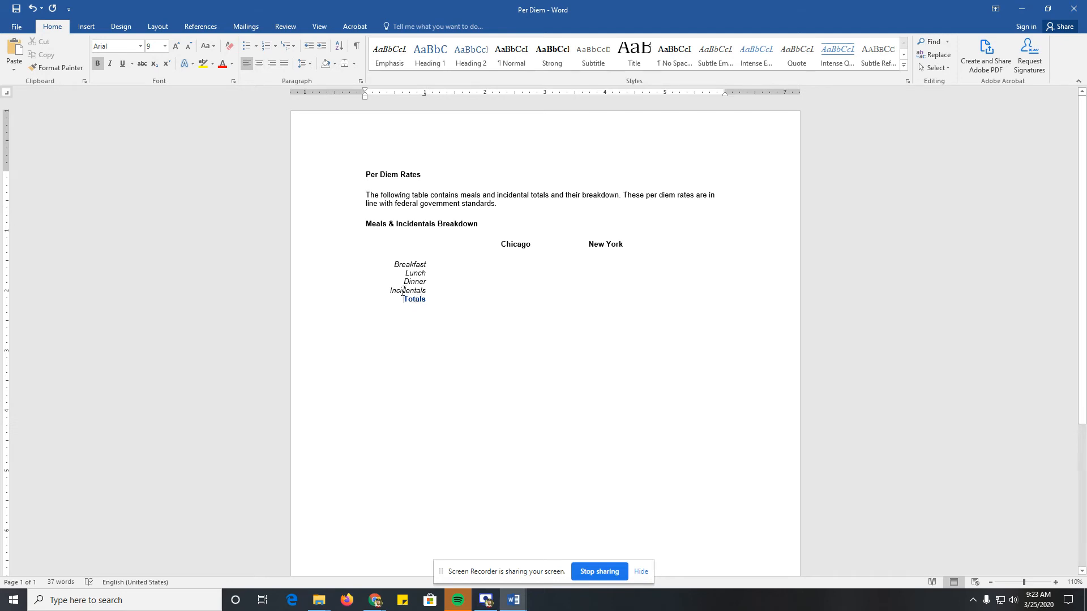
- Add decimal tab stops at 2.6" and 4.1" with dotted leader 2 to the Breakfast through Totals lines
{"action": "left_click_drag", "start_coordinate": [394, 260], "coordinate": [442, 304]}
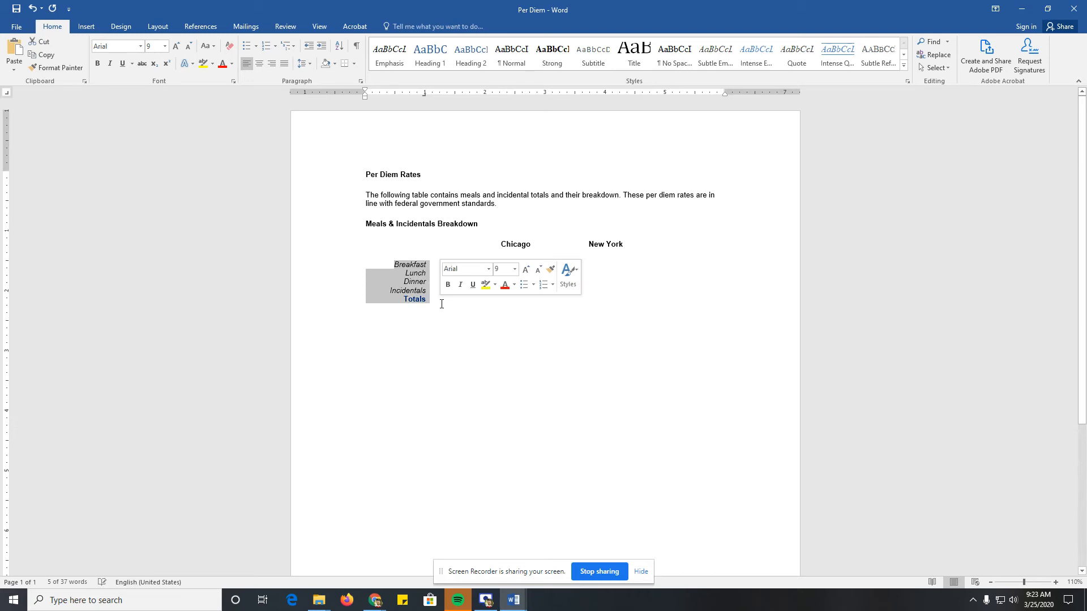
{"action": "left_click", "coordinate": [361, 83]}
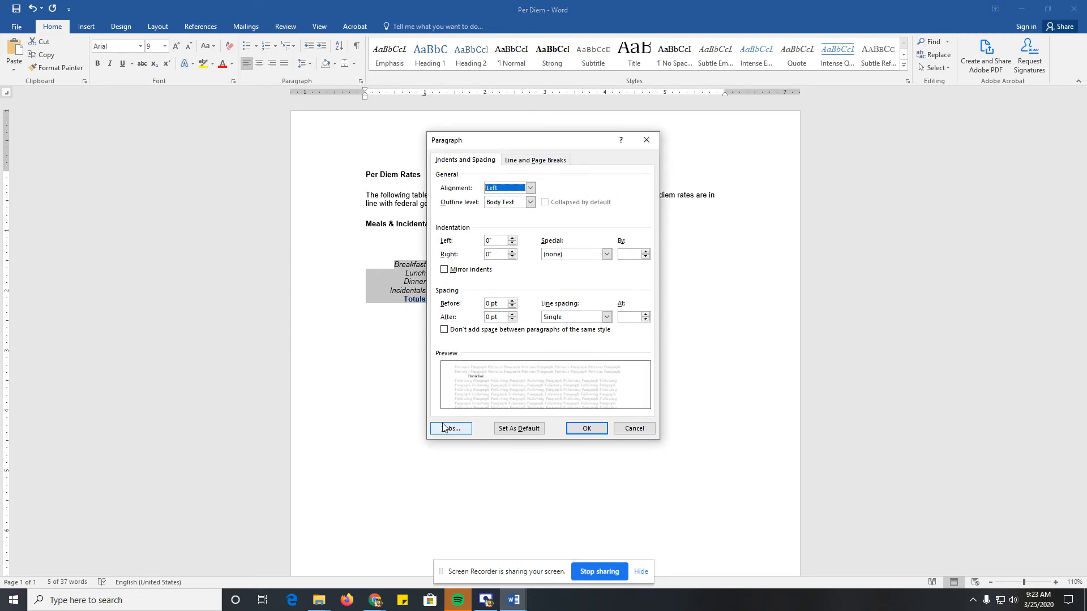
{"action": "left_click", "coordinate": [450, 429]}
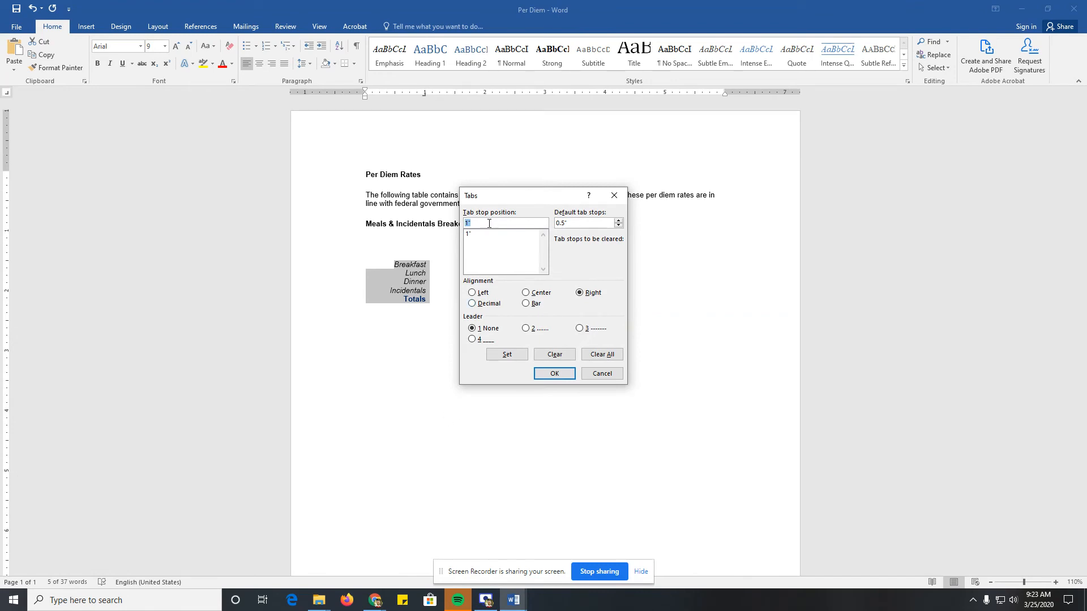
{"action": "type", "text": "2.6"}
{"action": "left_click", "coordinate": [471, 305]}
{"action": "left_click", "coordinate": [527, 329]}
{"action": "left_click", "coordinate": [514, 360]}
{"action": "type", "text": "4."}
{"action": "left_click", "coordinate": [525, 330]}
{"action": "left_click", "coordinate": [508, 356]}
{"action": "left_click", "coordinate": [555, 374]}
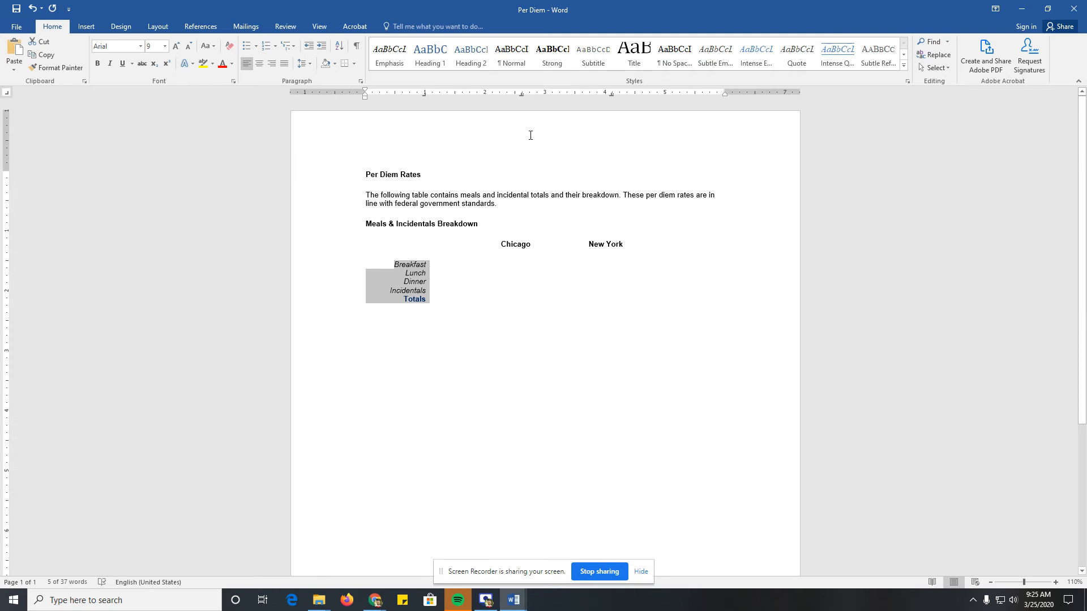
- Enter the Breakfast rates at the decimal tab stops: $10.98 for Chicago and $12.50 for New York
{"action": "left_click", "coordinate": [432, 267]}
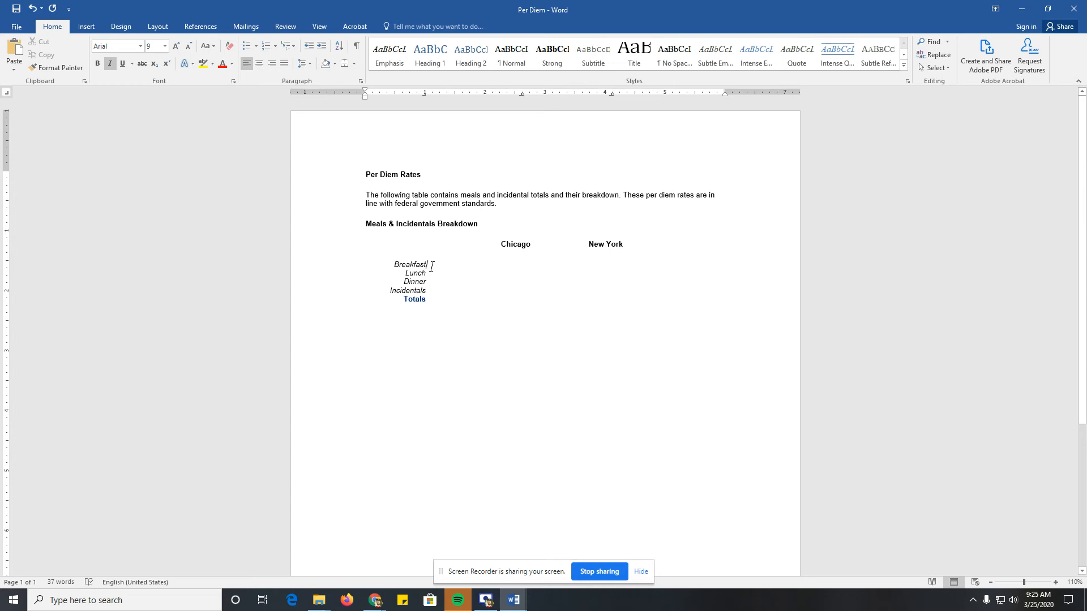
{"action": "key", "text": "Tab"}
{"action": "type", "text": "10"}
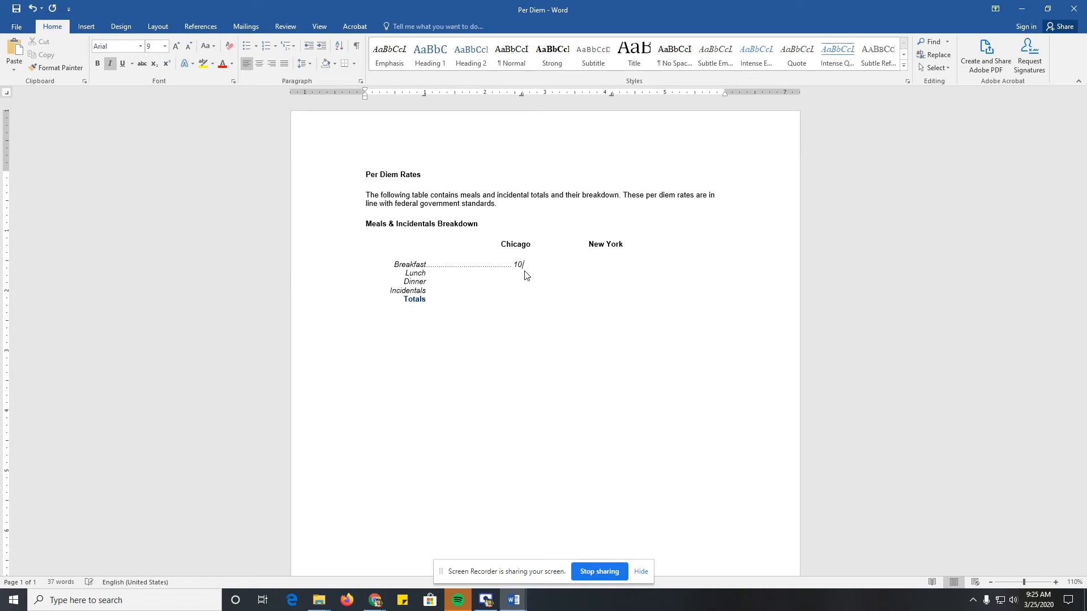
{"action": "key", "text": "BackSpace"}
{"action": "key", "text": "BackSpace"}
{"action": "type", "text": "$10.98"}
{"action": "key", "text": "Tab"}
{"action": "type", "text": "$12.50"}
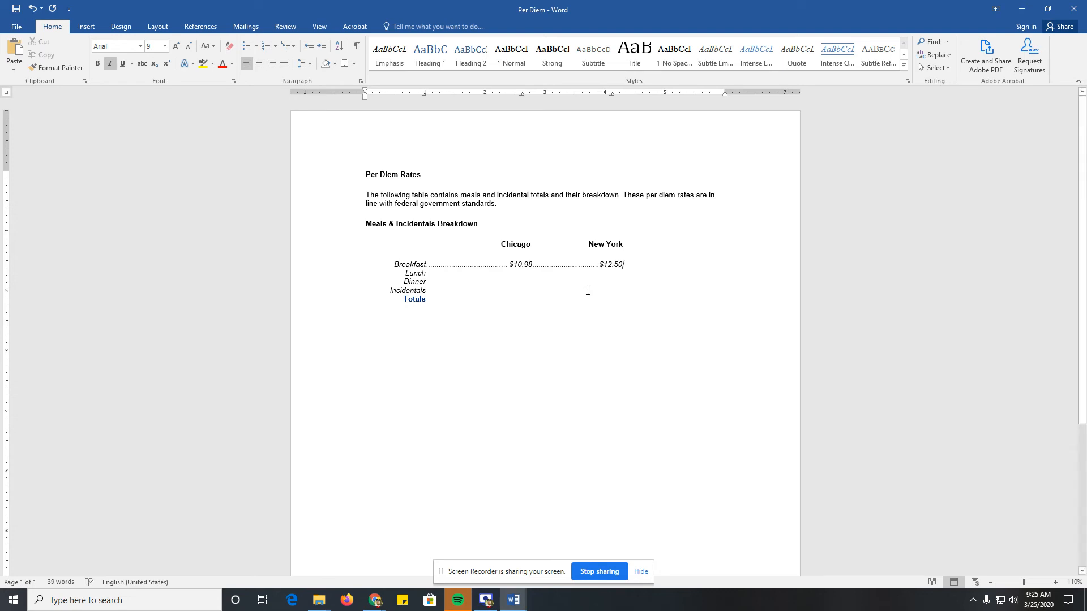
- Enter the Lunch rates at the decimal tab stops: $15.01 for Chicago and $16.54 for New York
{"action": "left_click", "coordinate": [432, 276]}
{"action": "key", "text": "Tab"}
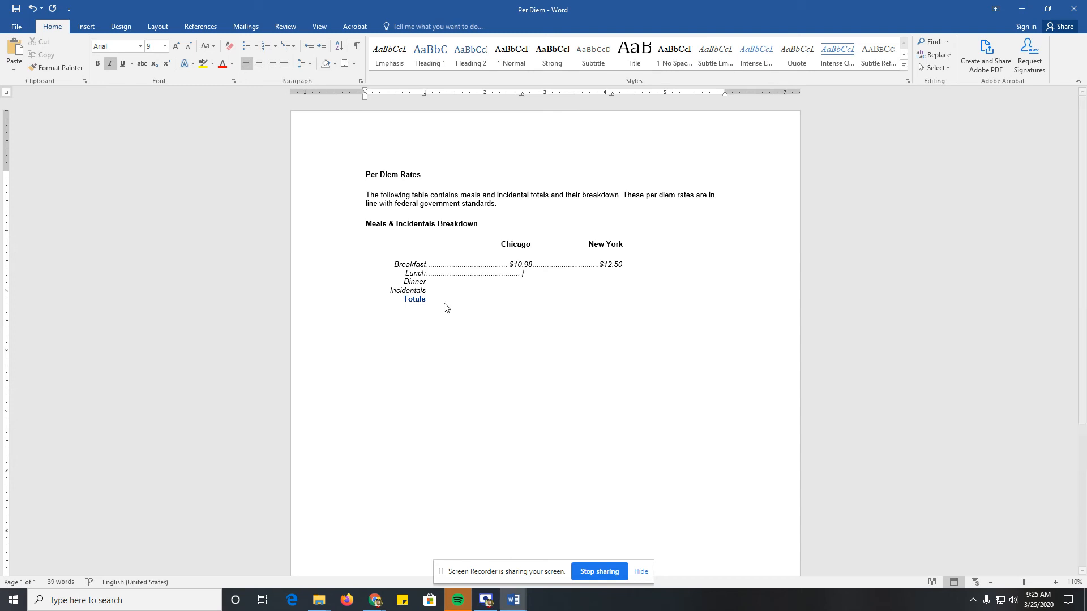
{"action": "type", "text": "$15."}
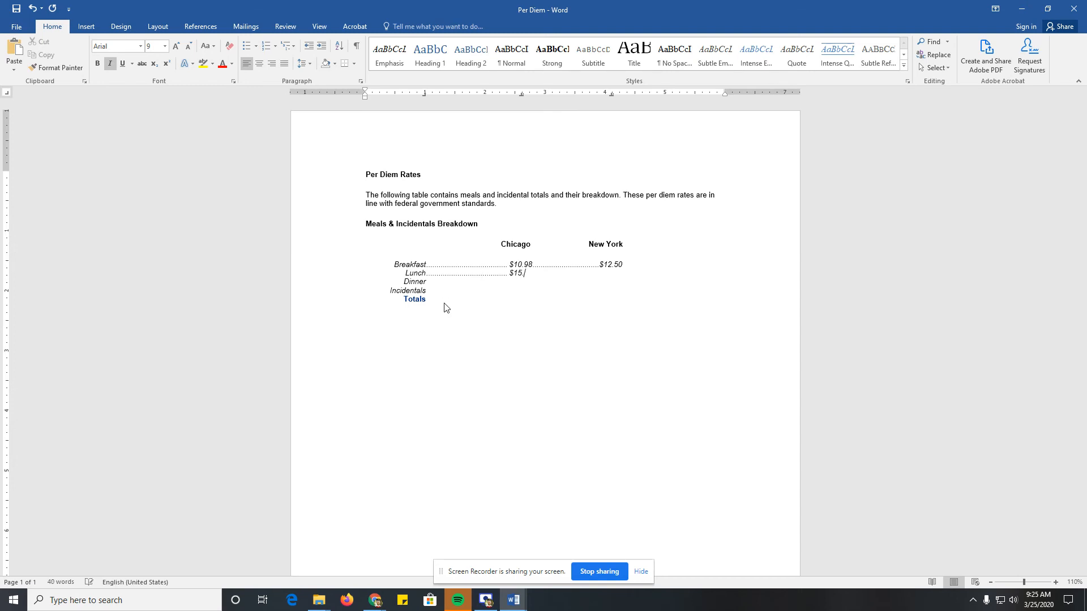
{"action": "type", "text": "01"}
{"action": "key", "text": "Tab"}
{"action": "type", "text": "$16.54"}
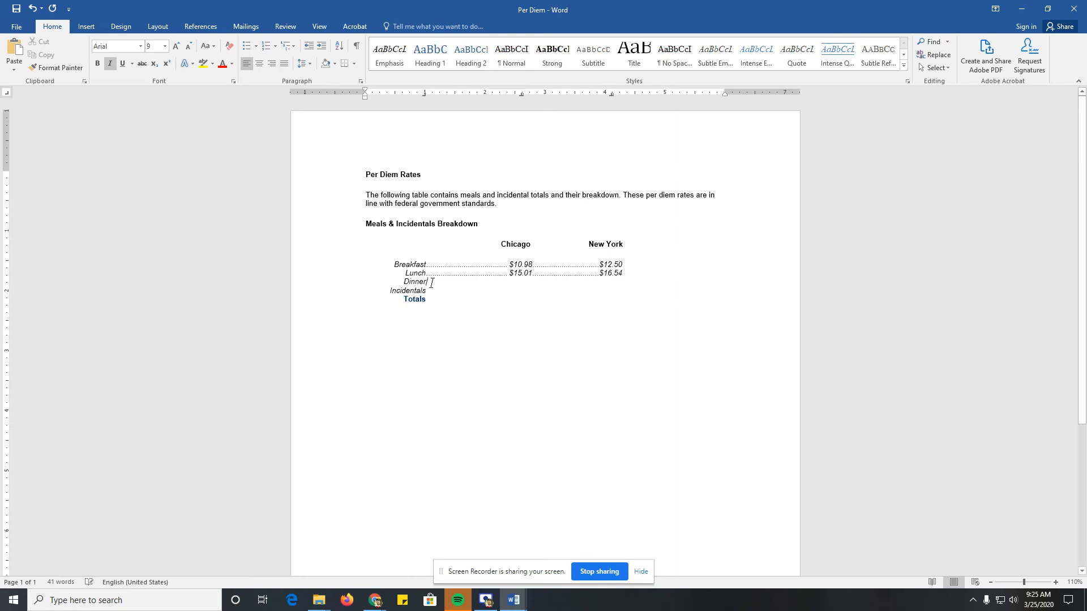
- Enter the Dinner rates at the decimal tab stops: $26.76 for Chicago and $31.45 for New York
{"action": "left_click", "coordinate": [431, 283]}
{"action": "key", "text": "Tab"}
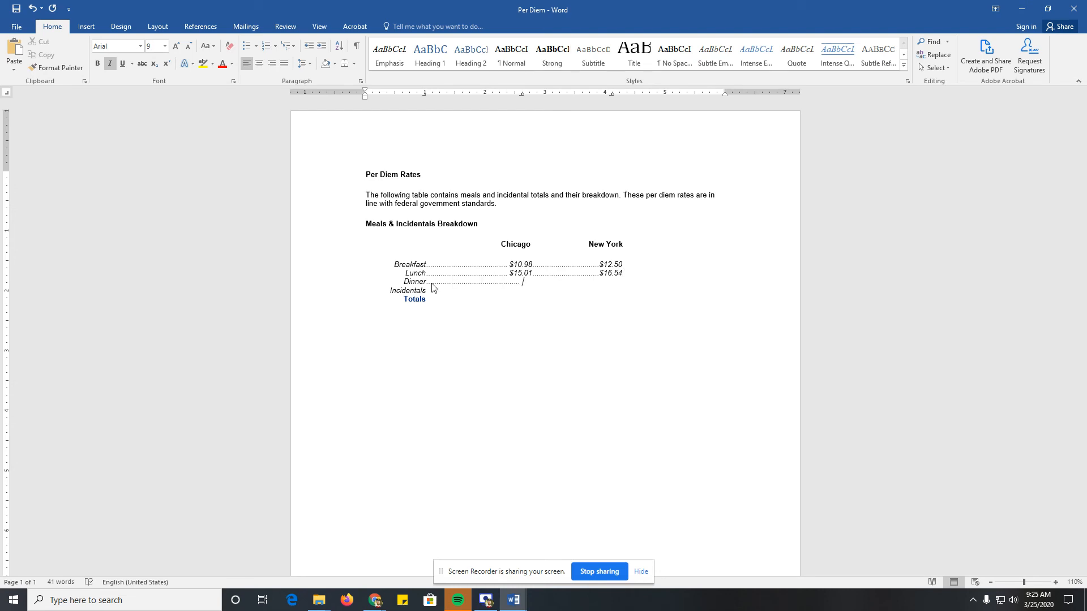
{"action": "type", "text": "$26.76"}
{"action": "key", "text": "Tab"}
{"action": "type", "text": "$31.45"}
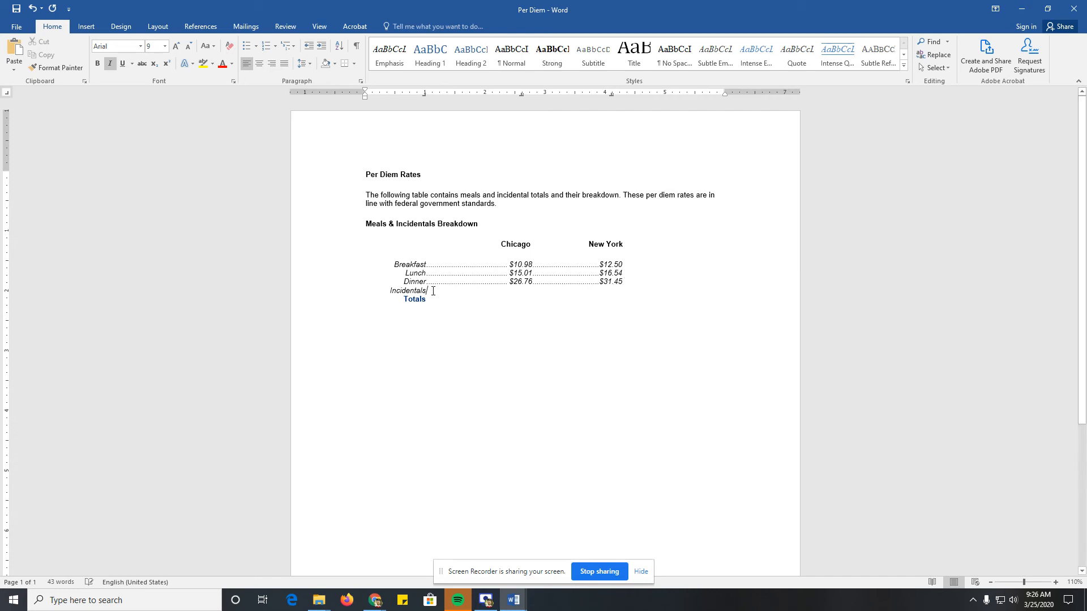
- Enter the Incidentals rates at the decimal tab stops: $3.00 for both Chicago and New York
{"action": "key", "text": "Tab"}
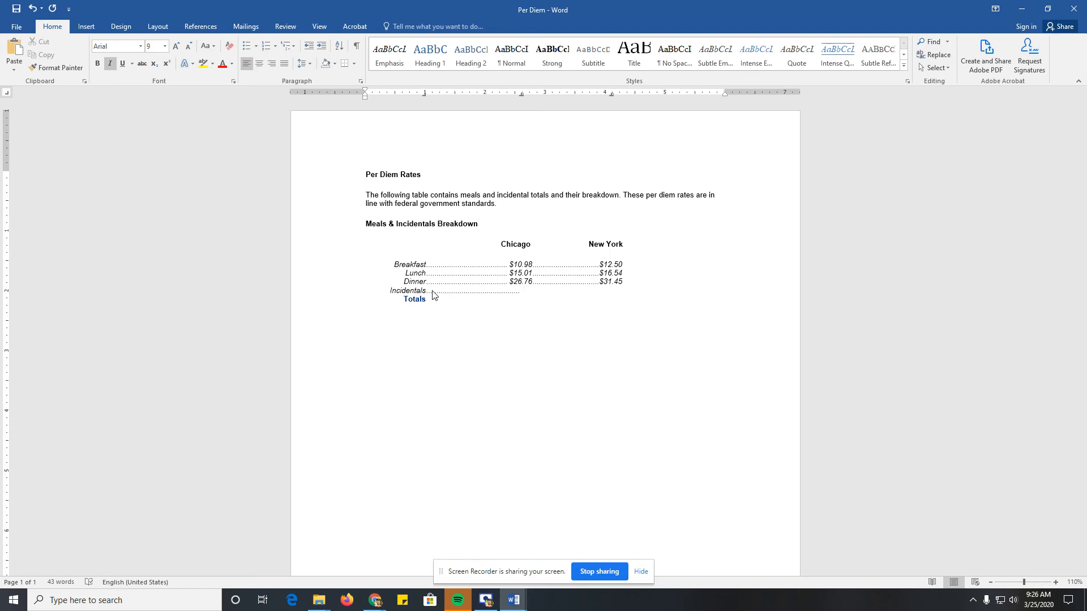
{"action": "type", "text": "$3.00"}
{"action": "key", "text": "Tab"}
{"action": "type", "text": "$3.00"}
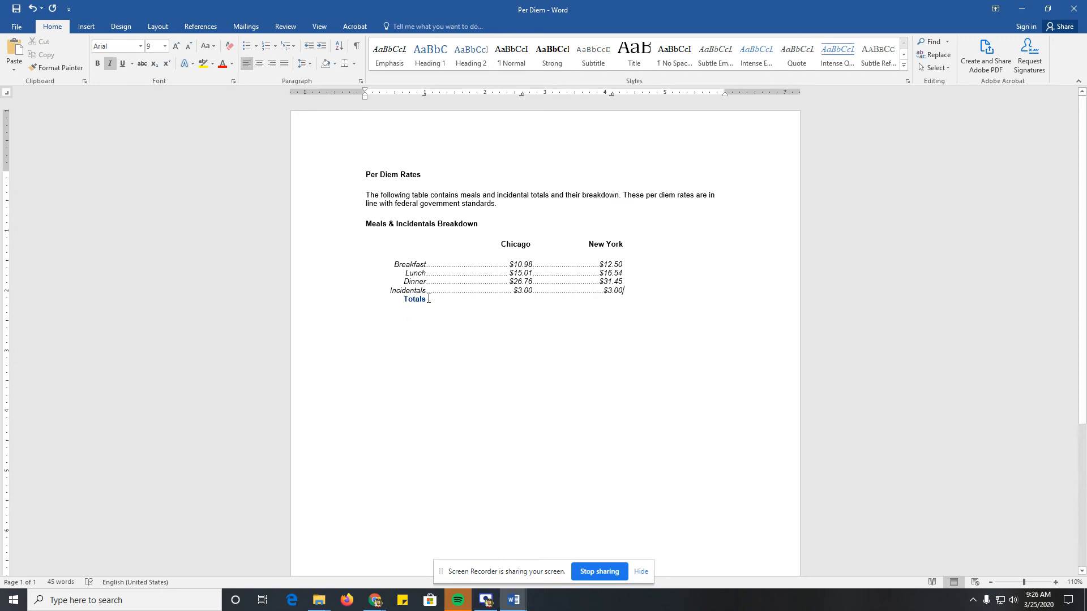
- Enter the Totals at the decimal tab stops: $55.77 for Chicago and $63.49 for New York
{"action": "left_click", "coordinate": [428, 299]}
{"action": "key", "text": "Tab"}
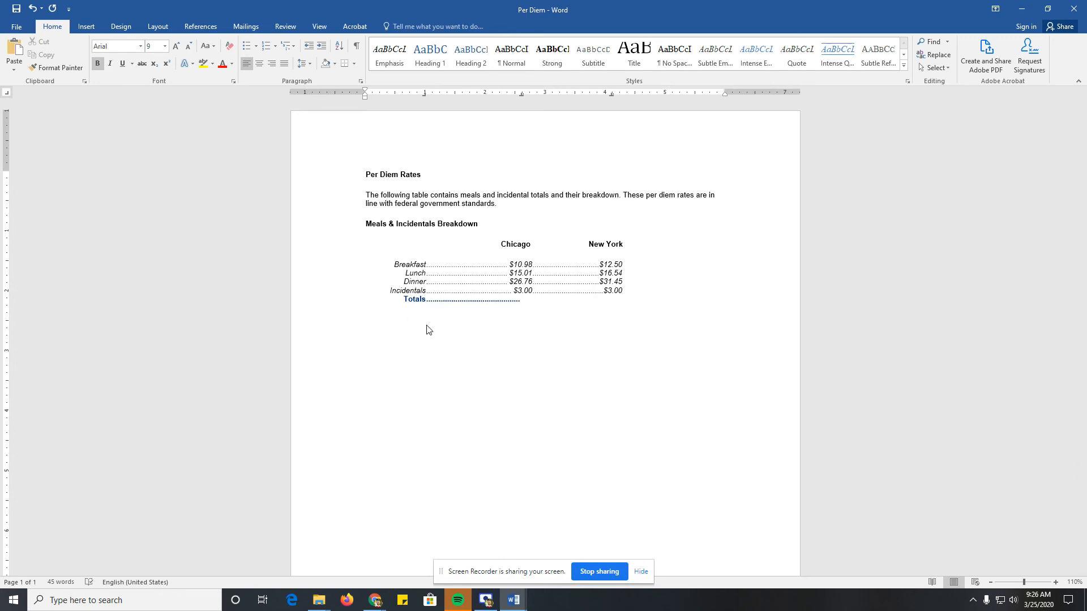
{"action": "type", "text": "$55.77"}
{"action": "key", "text": "Tab"}
{"action": "type", "text": "$63.49"}
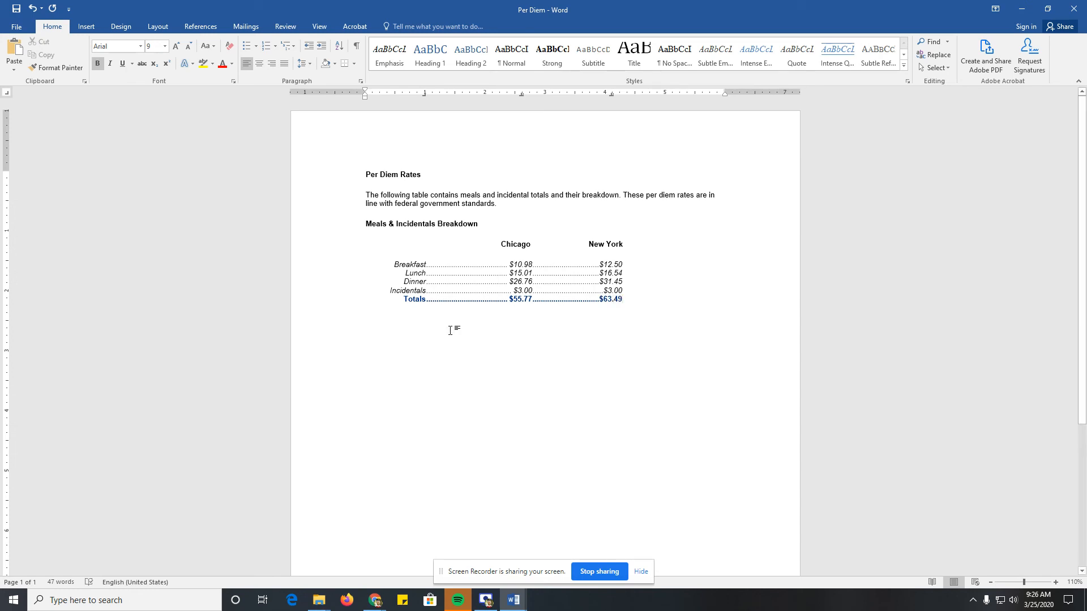
- Review the tab stop positions, alignment and leader options set for the Incidentals line
{"action": "left_click", "coordinate": [641, 292]}
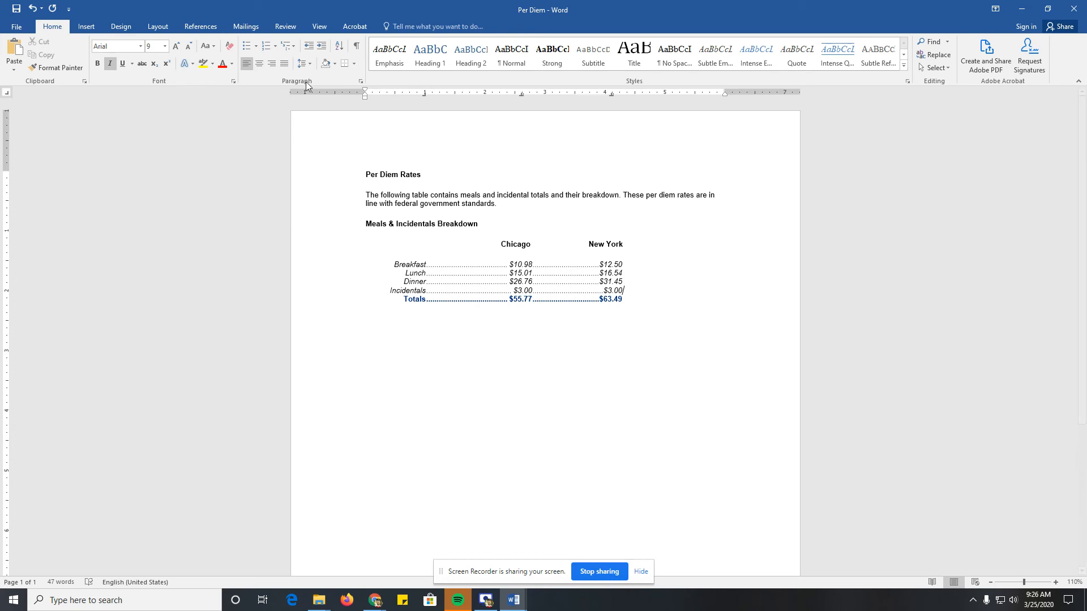
{"action": "left_click", "coordinate": [362, 83]}
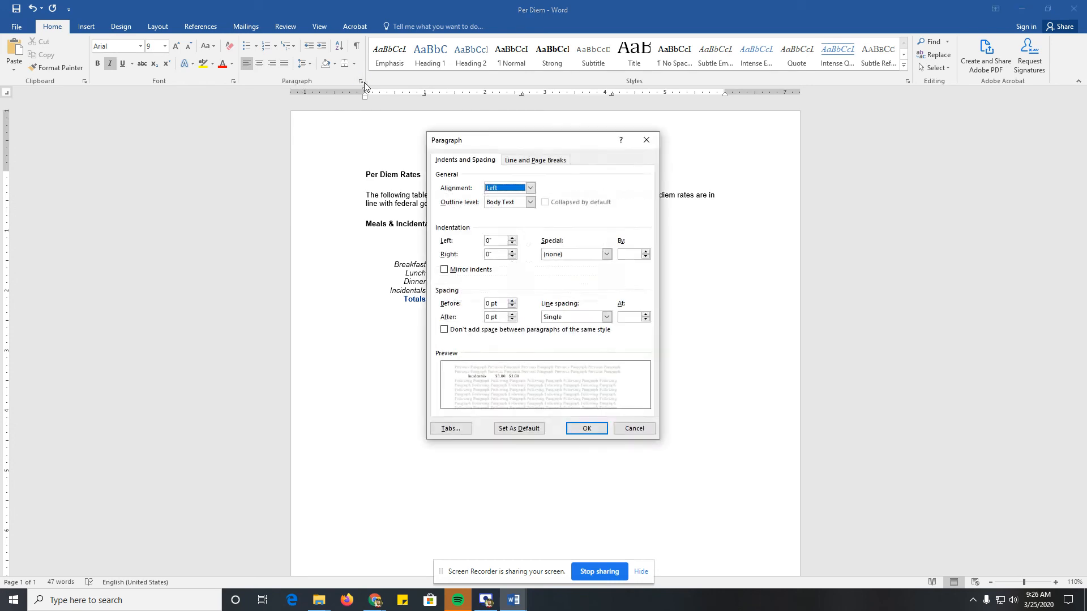
{"action": "left_click", "coordinate": [452, 431]}
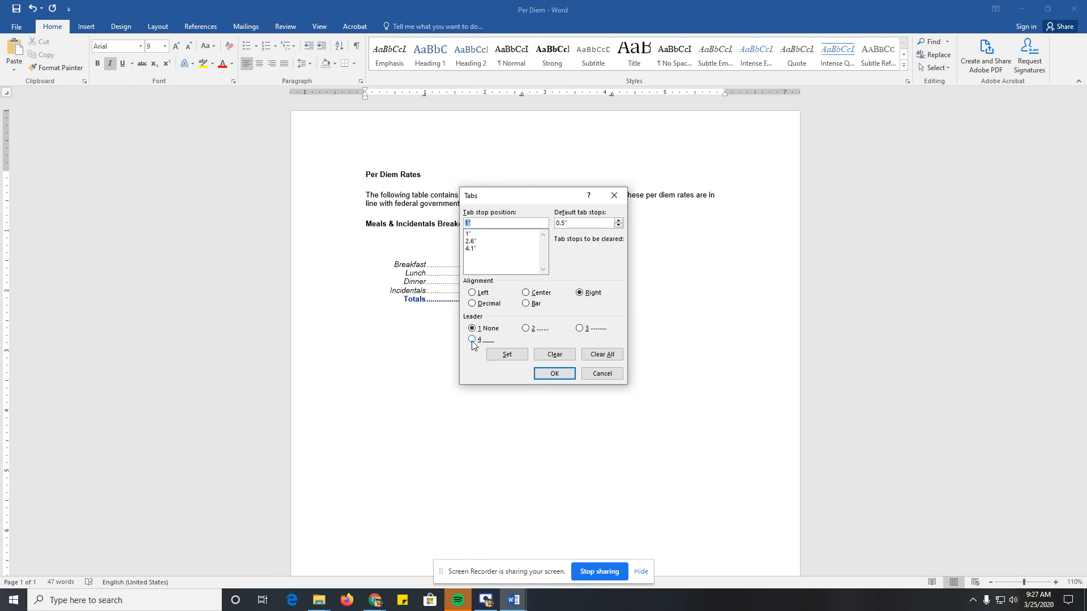
{"action": "left_click", "coordinate": [564, 374]}
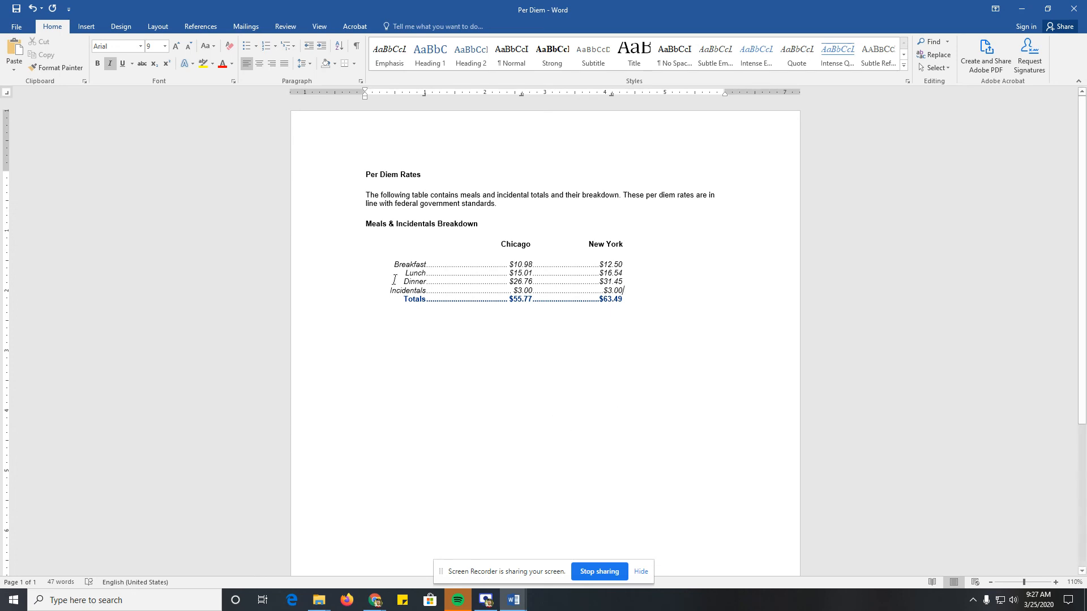
- Move the decimal tab stops of the Breakfast through Totals lines to 3" for Chicago and 5" for New York
{"action": "left_click_drag", "start_coordinate": [388, 264], "coordinate": [626, 300]}
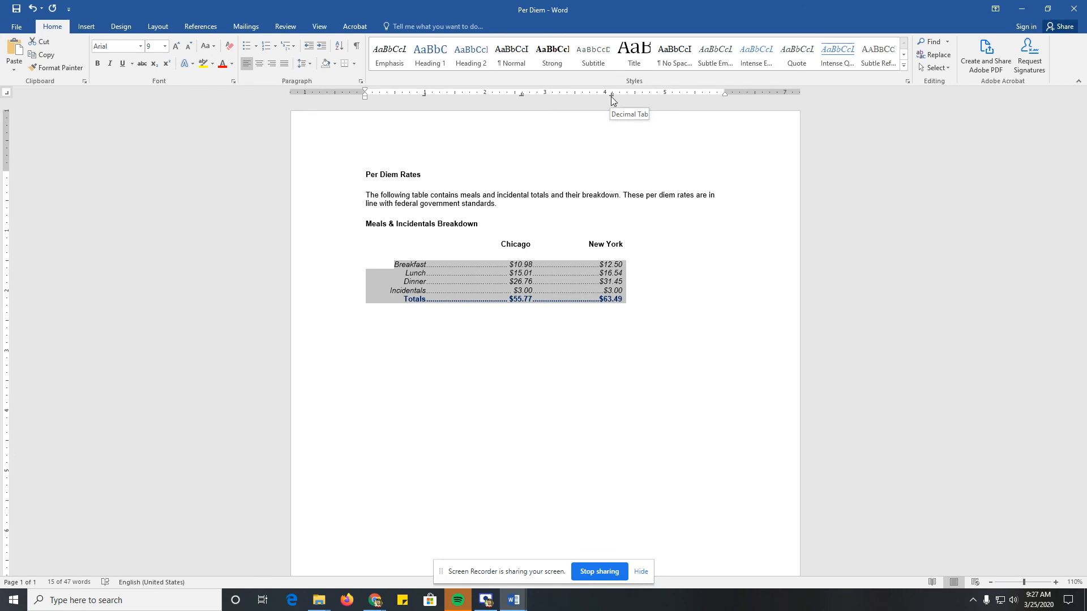
{"action": "left_click_drag", "start_coordinate": [612, 95], "coordinate": [664, 93]}
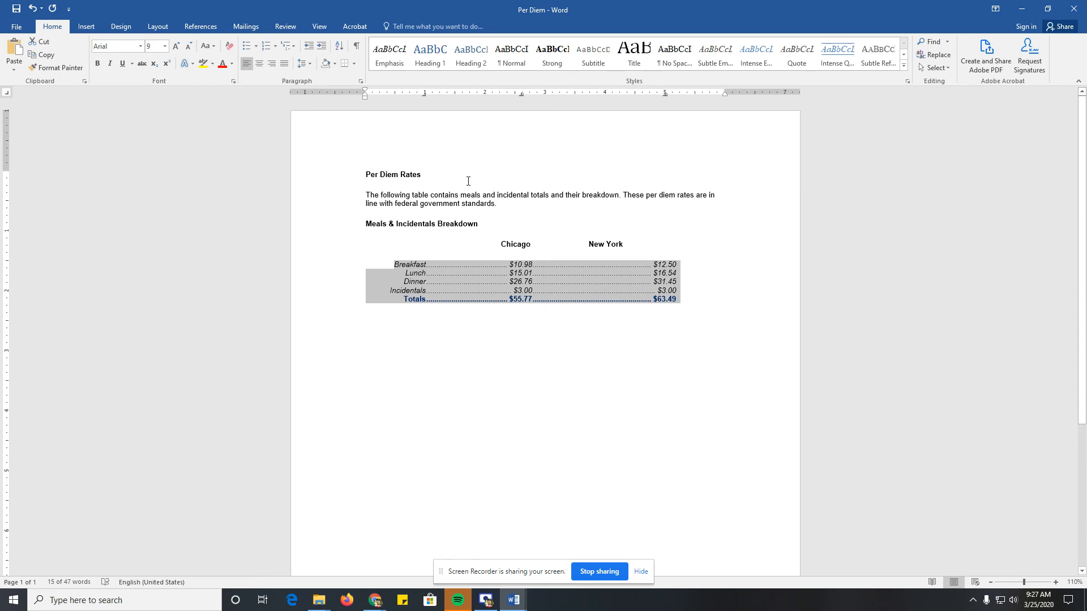
{"action": "left_click_drag", "start_coordinate": [521, 94], "coordinate": [545, 94]}
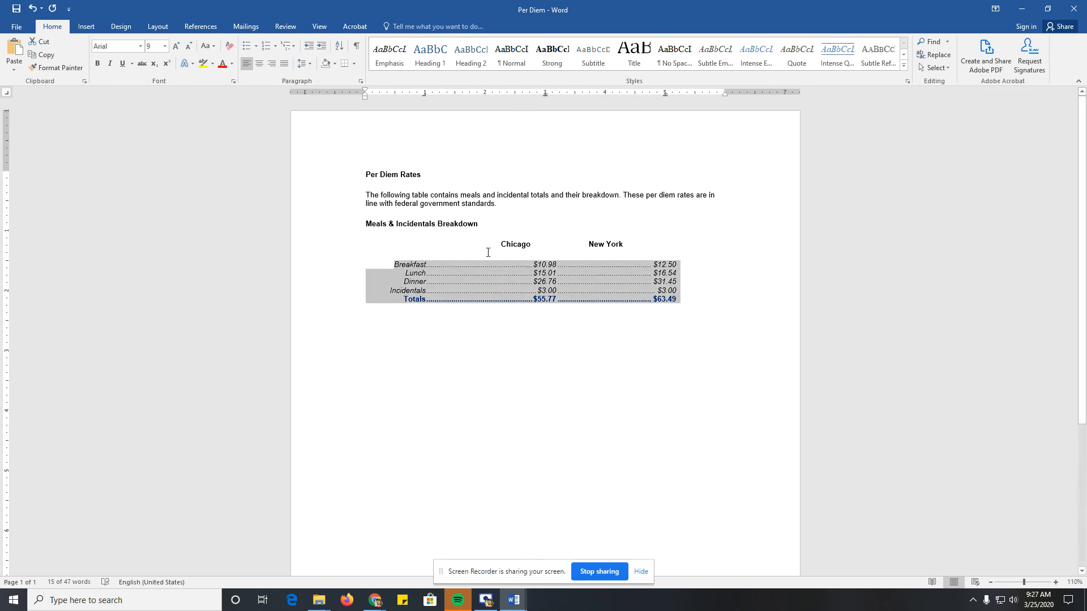
- Move the center tab stops of the Chicago and New York headings to 3" and 5"
{"action": "left_click_drag", "start_coordinate": [498, 244], "coordinate": [533, 244]}
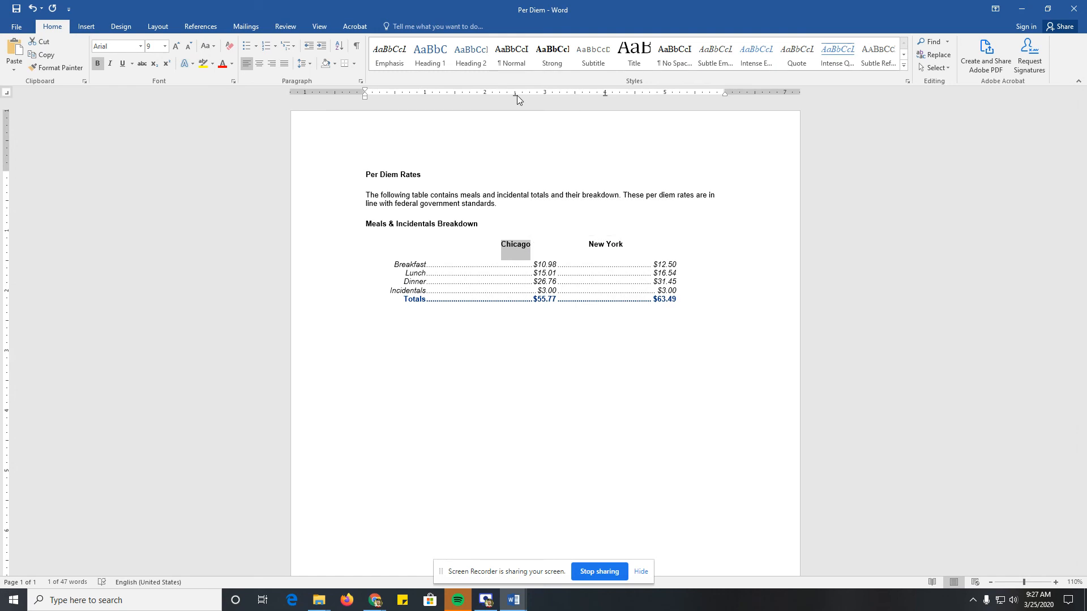
{"action": "left_click_drag", "start_coordinate": [516, 94], "coordinate": [545, 94]}
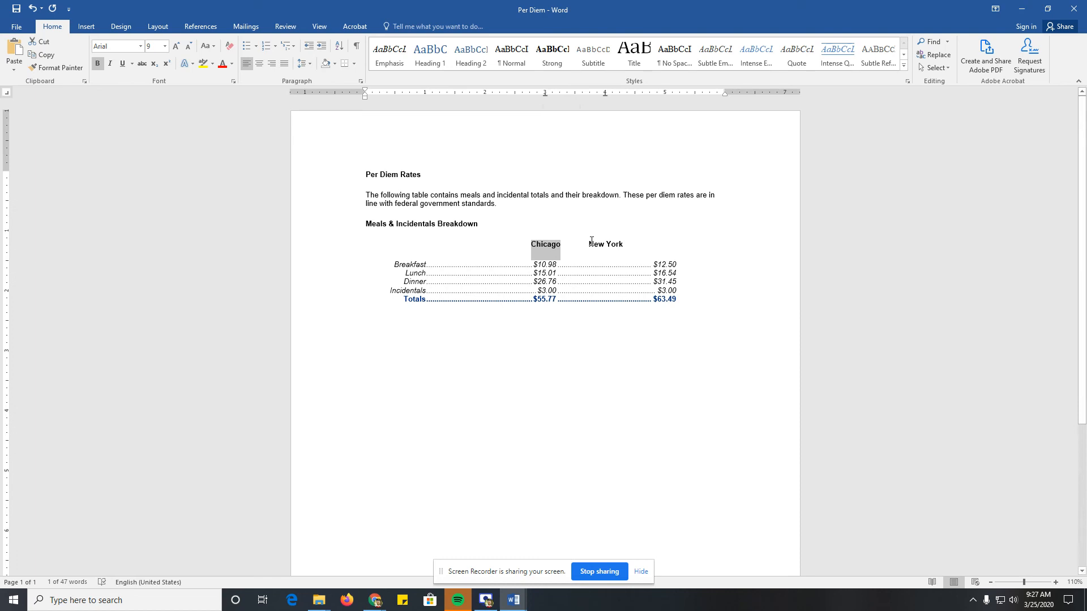
{"action": "left_click_drag", "start_coordinate": [588, 244], "coordinate": [627, 245]}
{"action": "left_click_drag", "start_coordinate": [603, 95], "coordinate": [666, 100]}
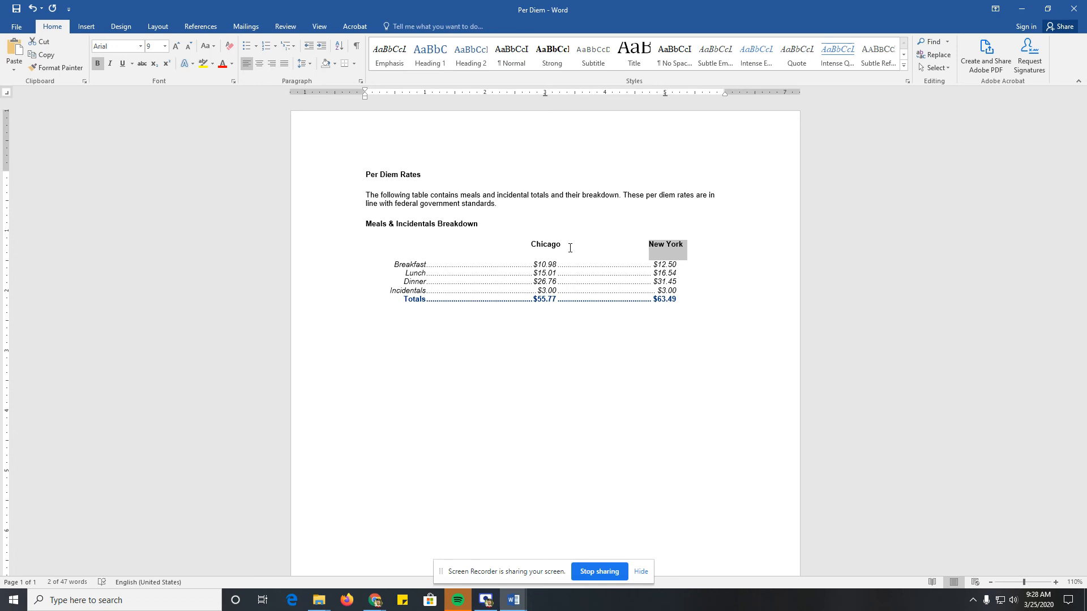
- Remove the 5" decimal tab stop from the Totals line and clear all its remaining tab stops
{"action": "left_click", "coordinate": [472, 304]}
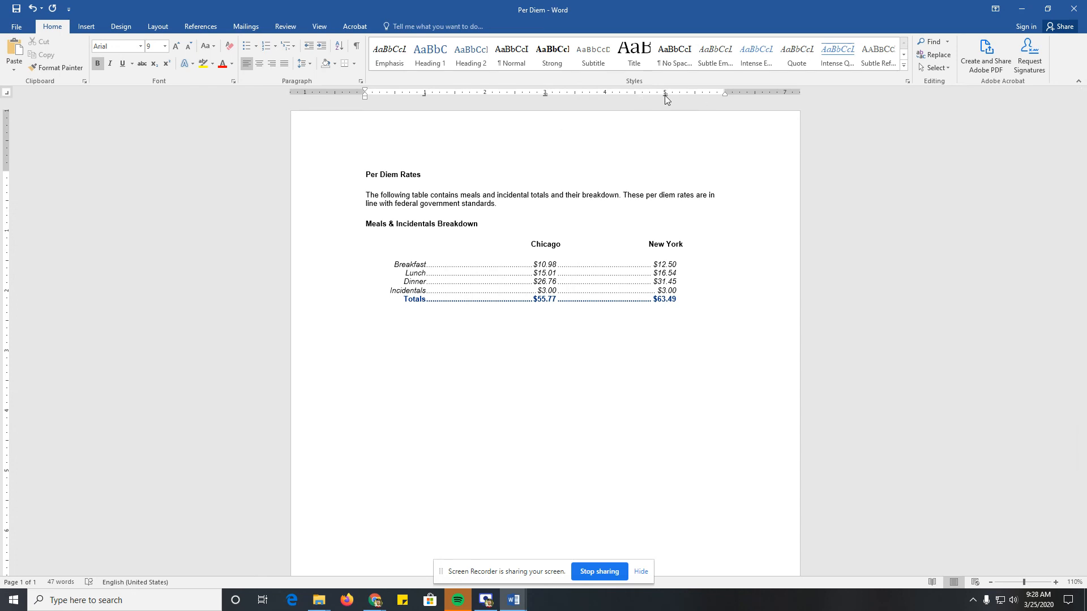
{"action": "mouse_move", "coordinate": [665, 94]}
{"action": "left_mouse_down"}
{"action": "mouse_move", "coordinate": [653, 90]}
{"action": "mouse_move", "coordinate": [667, 94]}
{"action": "mouse_move", "coordinate": [667, 111]}
{"action": "left_mouse_up"}
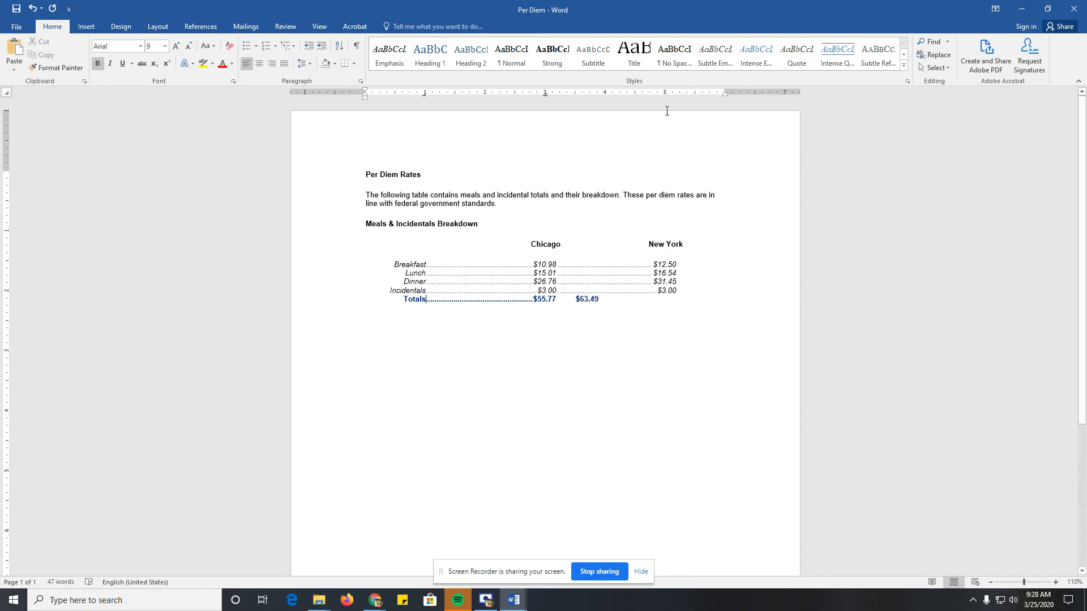
{"action": "double_click", "coordinate": [546, 95]}
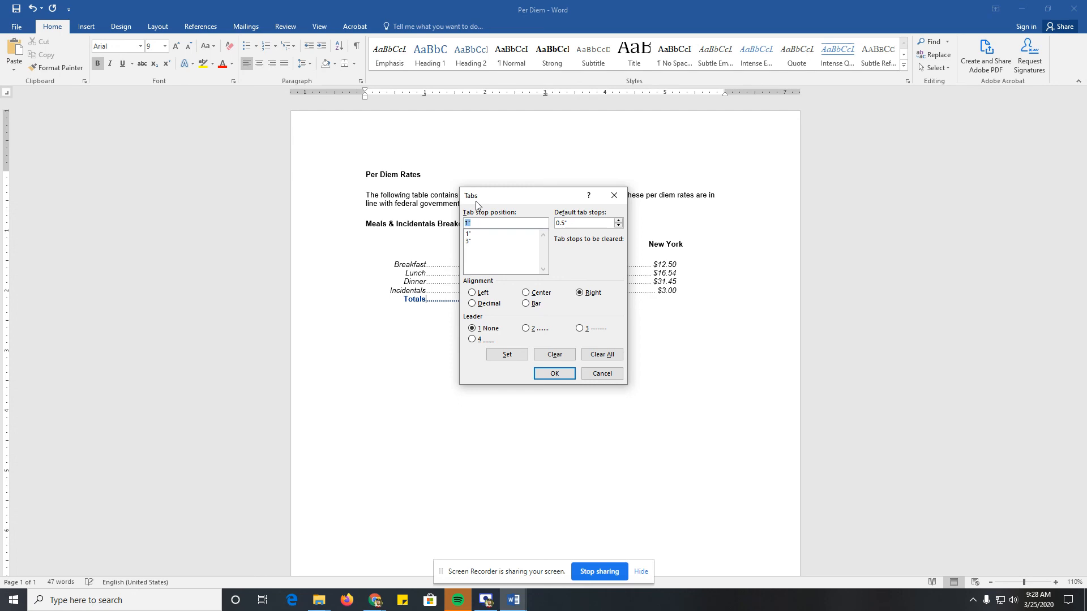
{"action": "left_click", "coordinate": [553, 357]}
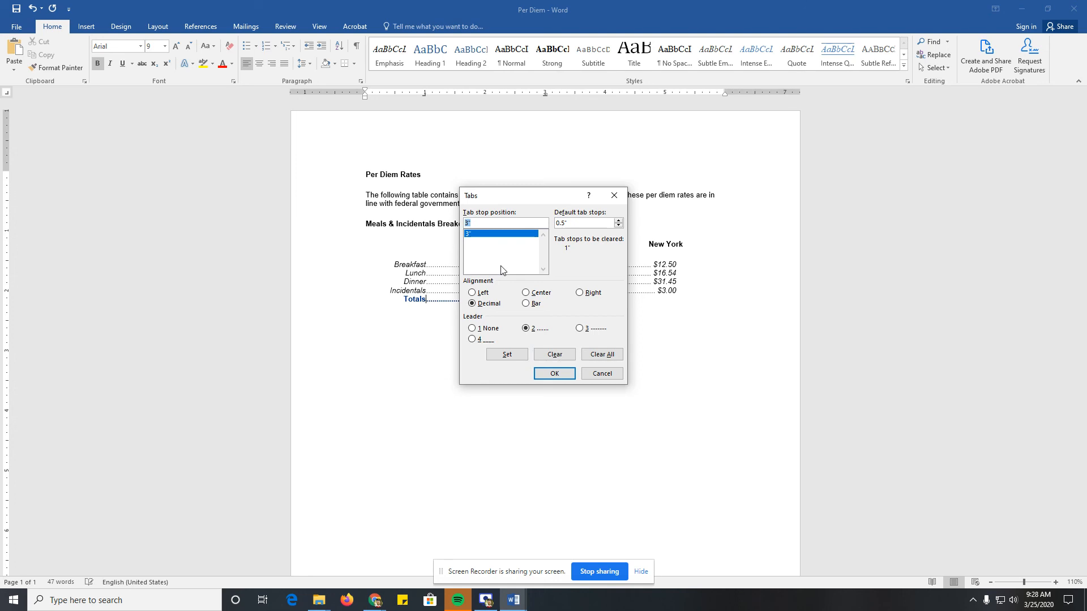
{"action": "left_click", "coordinate": [602, 354]}
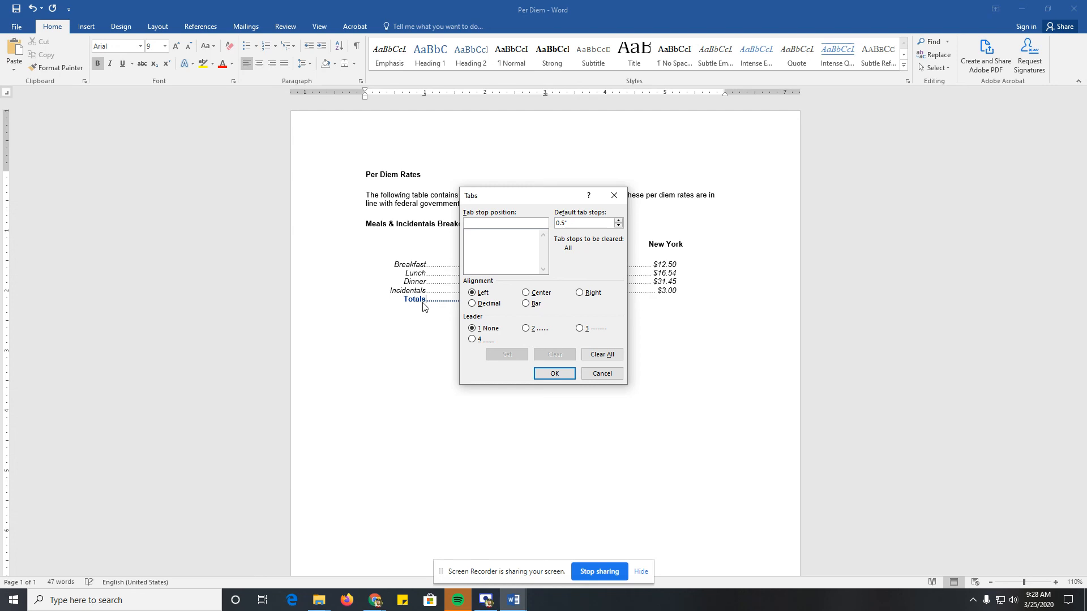
{"action": "left_click", "coordinate": [544, 372]}
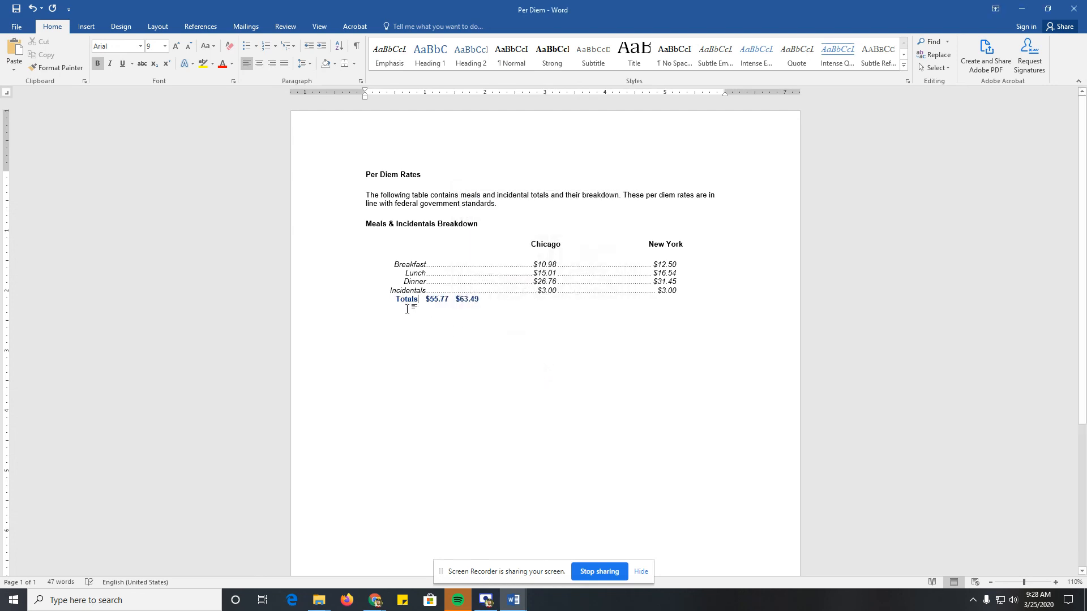